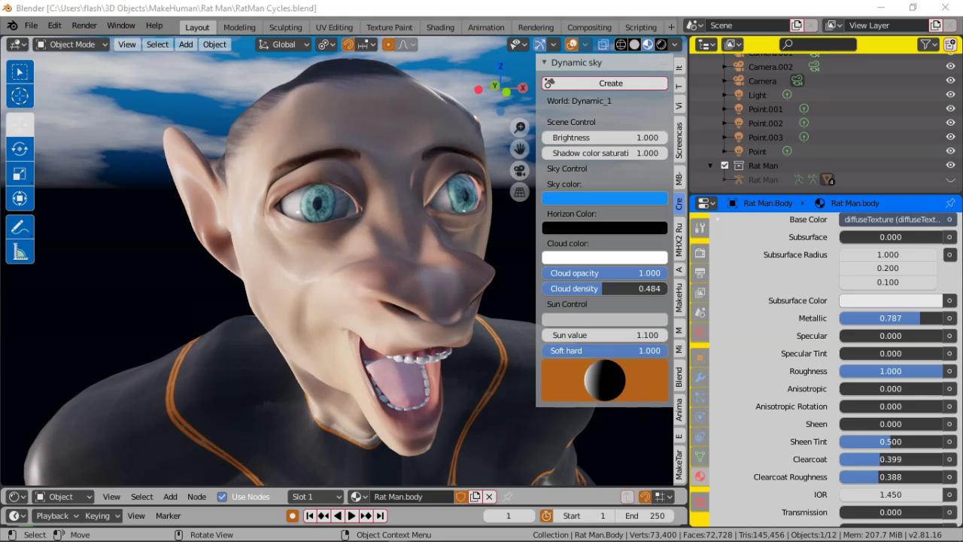
Switch the scene's render engine from Cycles to Eevee
middle_drag(338, 271, 346, 253)
scroll(351, 262, down, 5)
scroll(346, 253, up, 4)
middle_drag(248, 301, 268, 295)
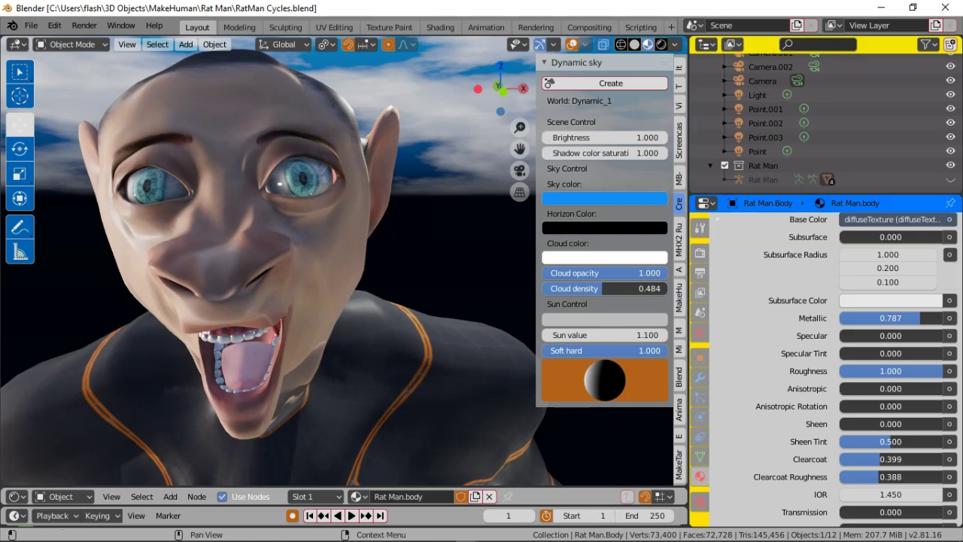
scroll(828, 369, up, 5)
click(700, 253)
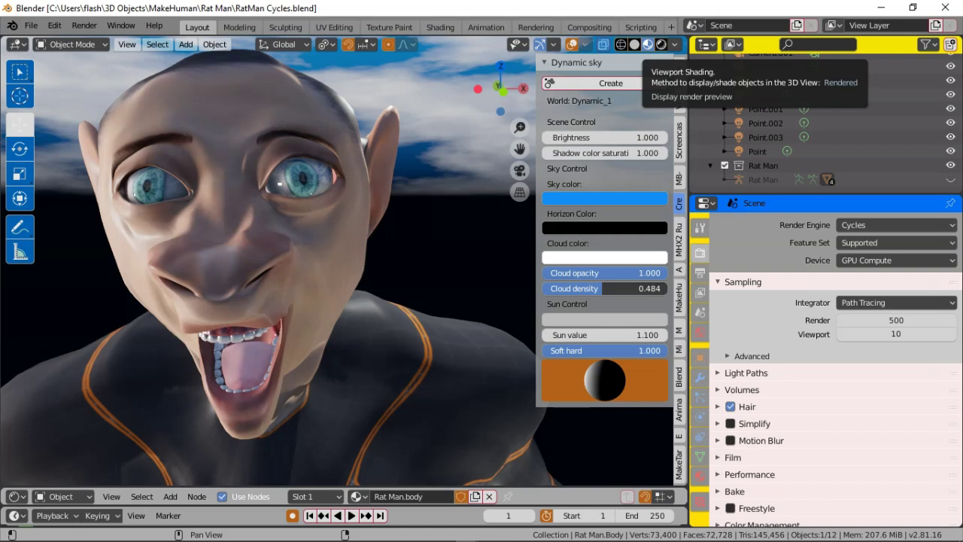
click(896, 225)
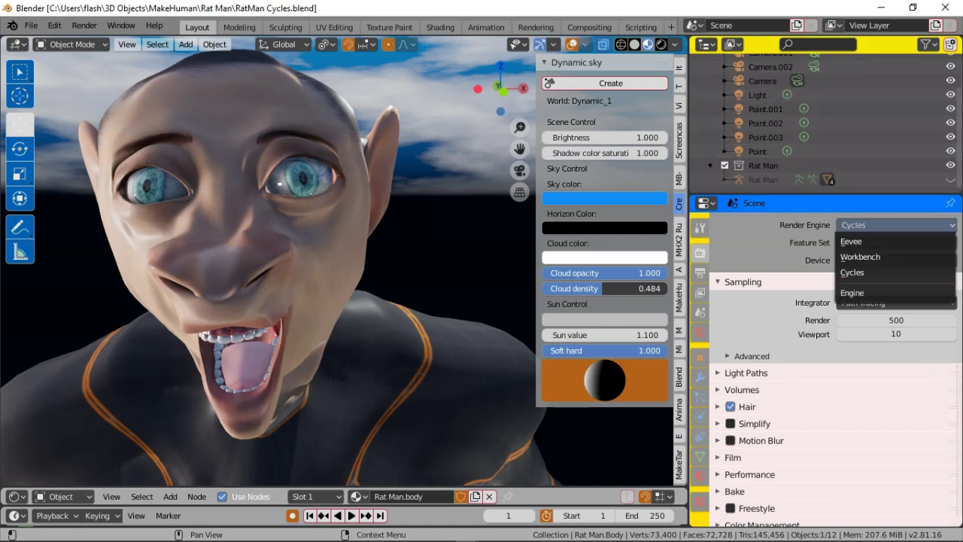
click(896, 241)
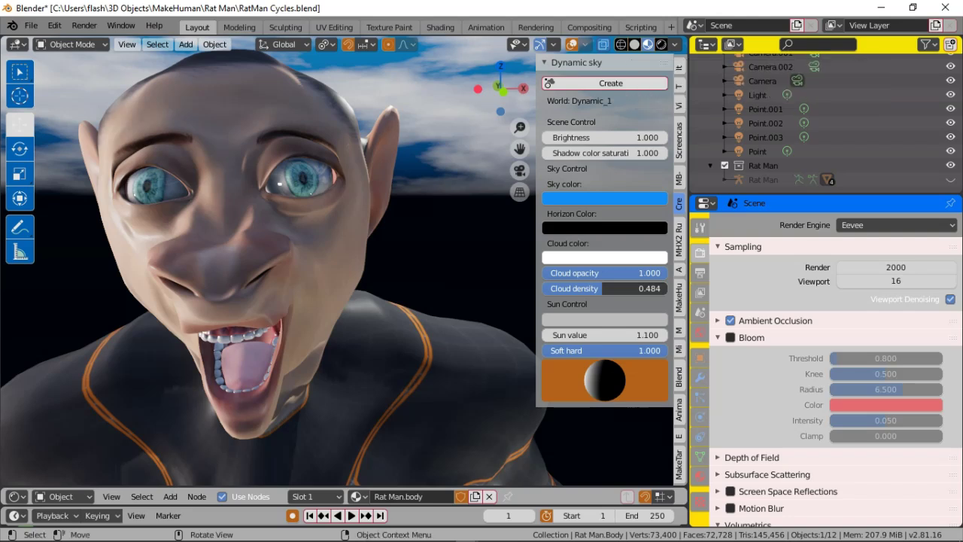
Delete the Rat Man body mesh, and undo the deletion
middle_drag(311, 194, 373, 195)
middle_drag(226, 270, 143, 279)
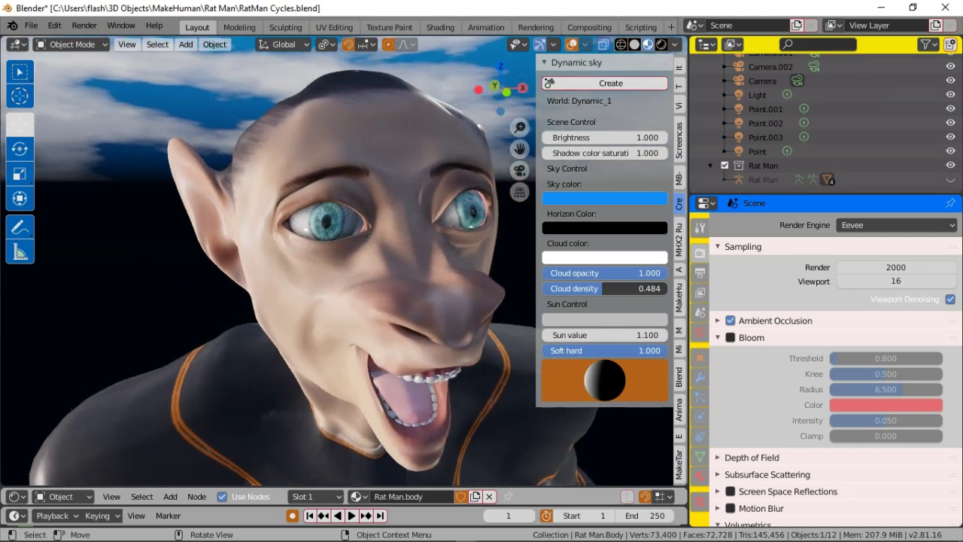
key(Delete)
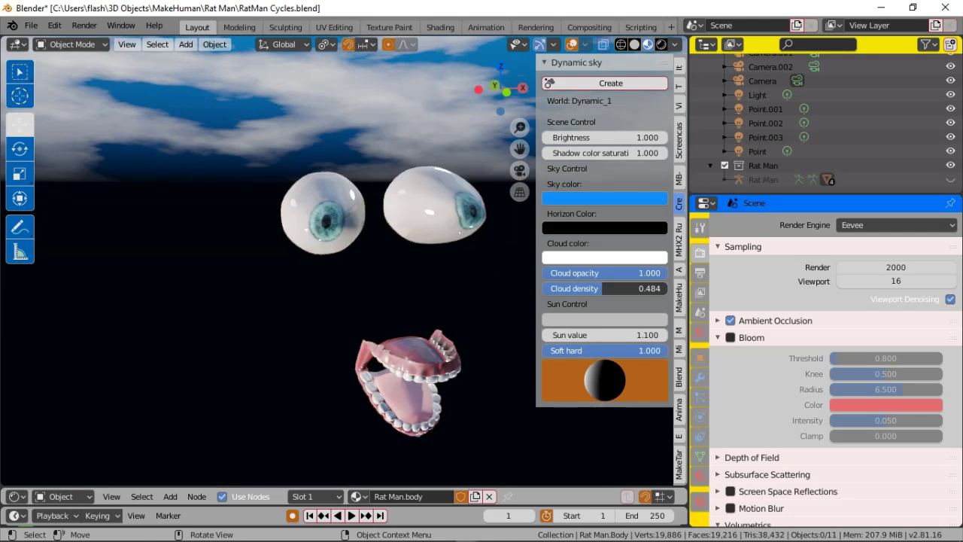
click(54, 25)
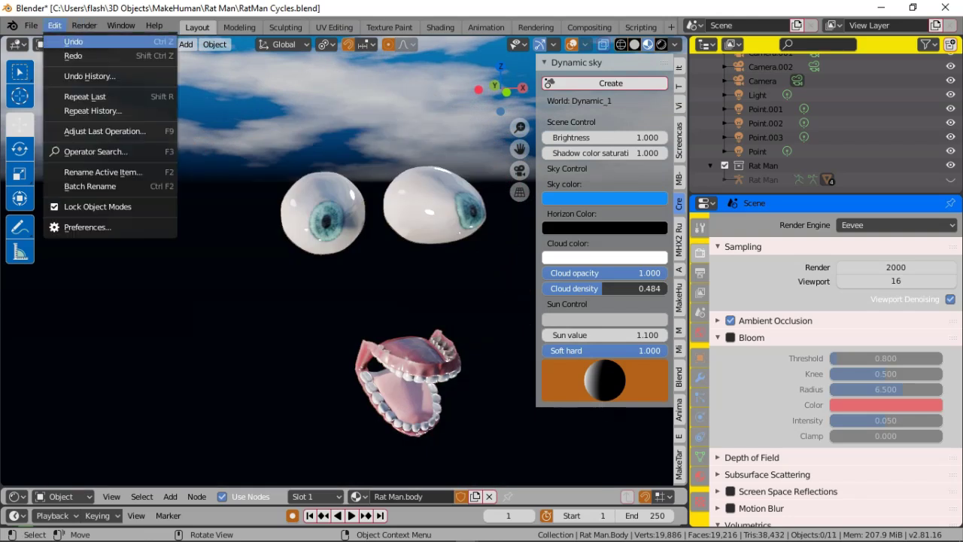
click(73, 41)
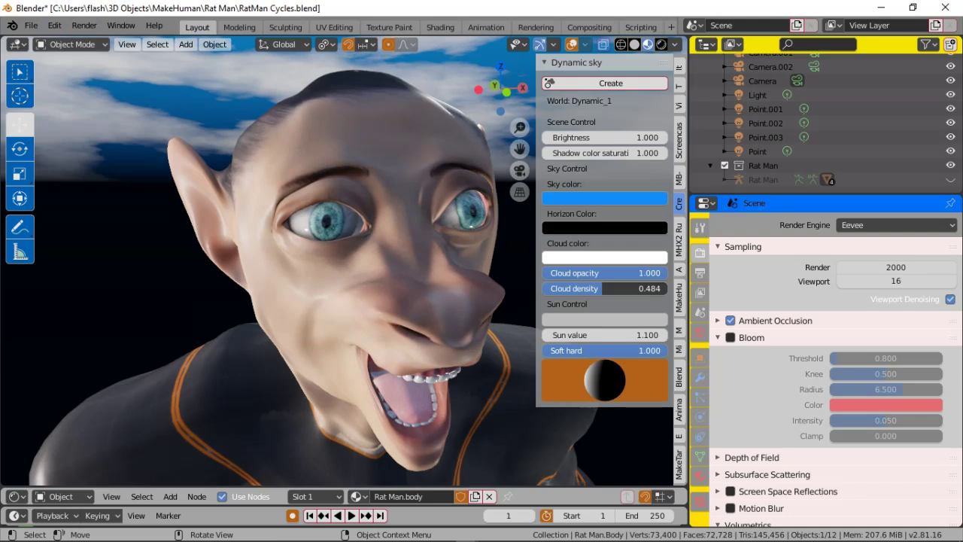
Hide the 3D viewport's sidebar and toolbar, and examine the character's face and open mouth up close
key(n)
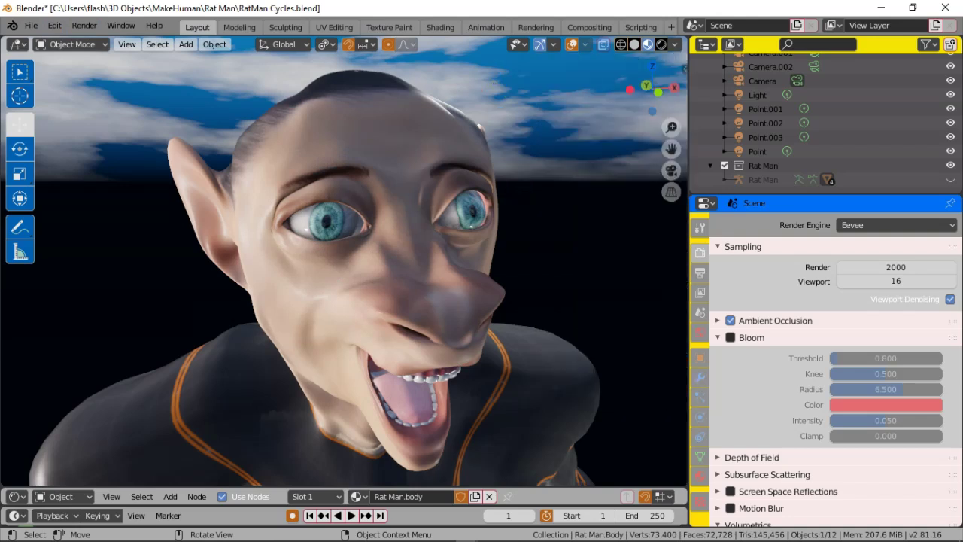
key(t)
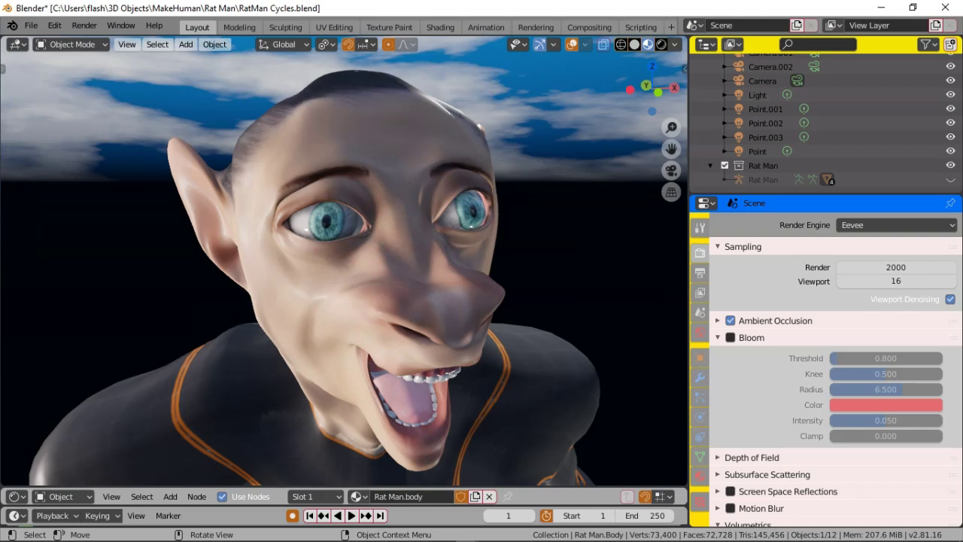
mouse_move(407, 271)
middle_down()
mouse_move(234, 279)
mouse_move(391, 279)
middle_up()
scroll(234, 279, down, 4)
middle_drag(324, 286, 274, 302)
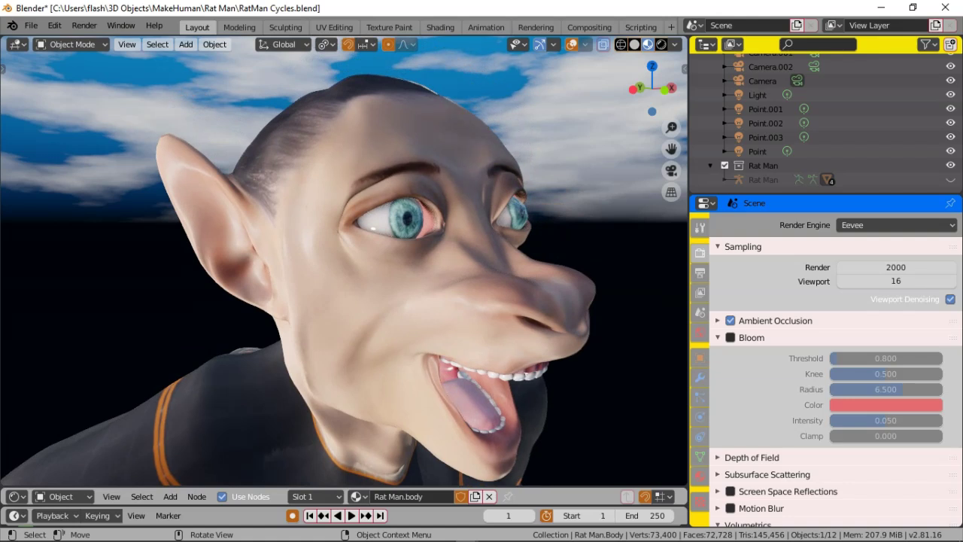
scroll(274, 302, down, 3)
middle_drag(275, 303, 299, 149)
scroll(299, 258, up, 2)
ctrl+middle_drag(343, 263, 344, 222)
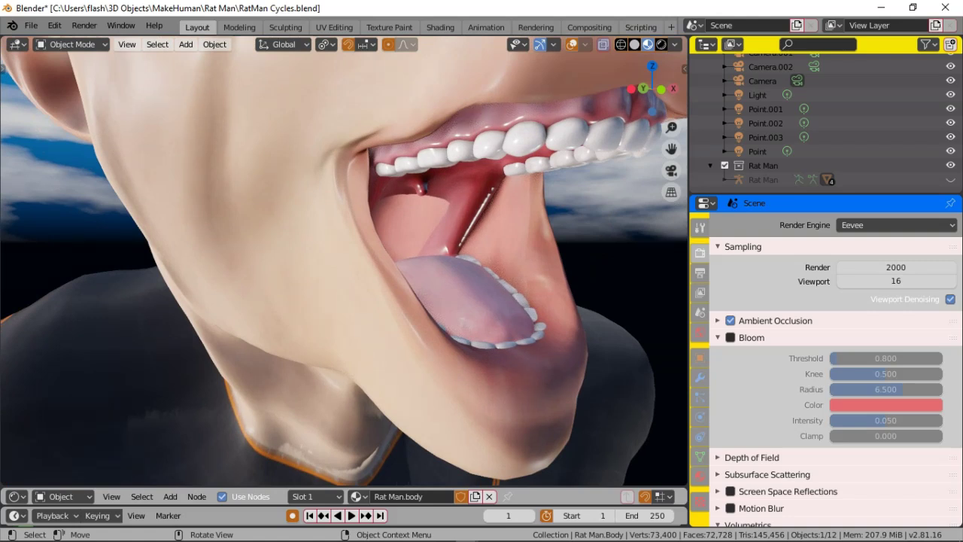
middle_drag(344, 263, 310, 320)
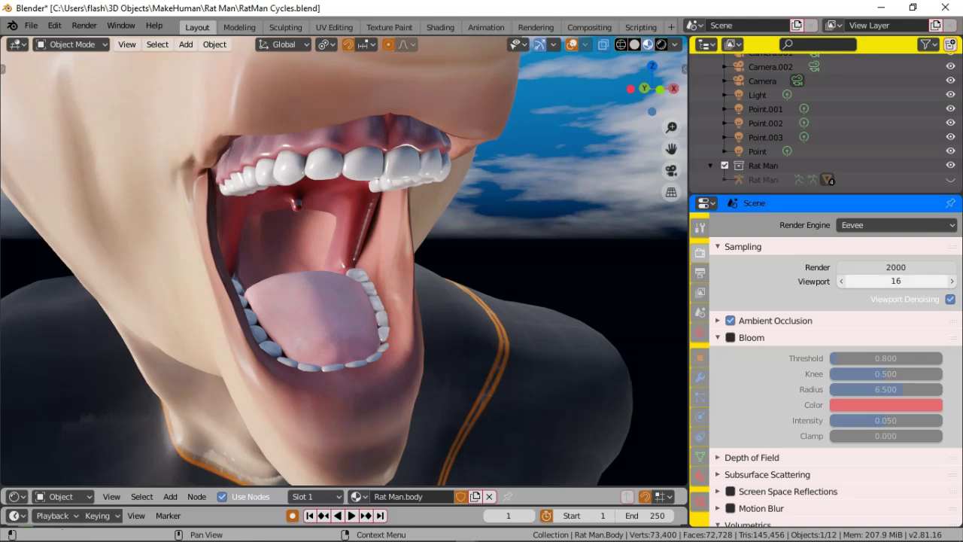
Set the Eevee viewport samples to 200
click(895, 281)
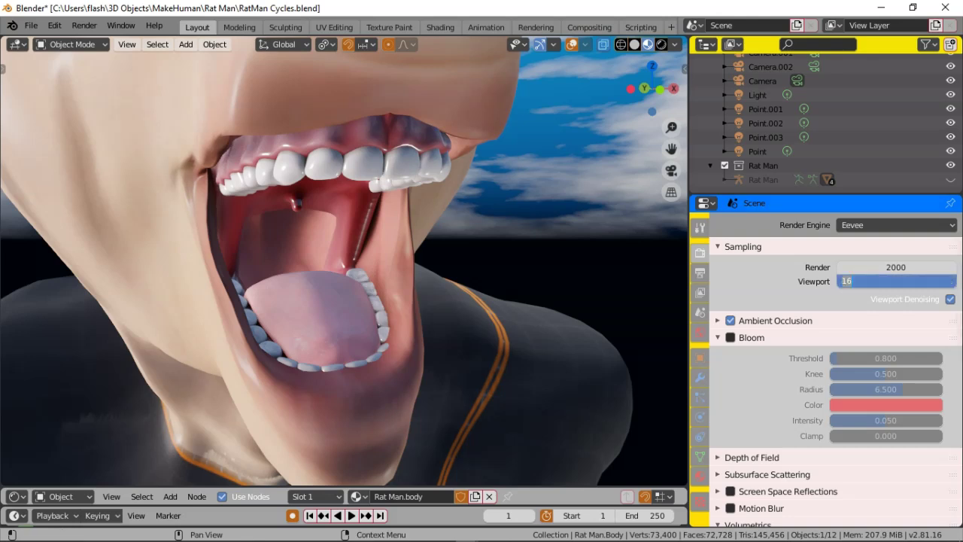
text(200)
key(Return)
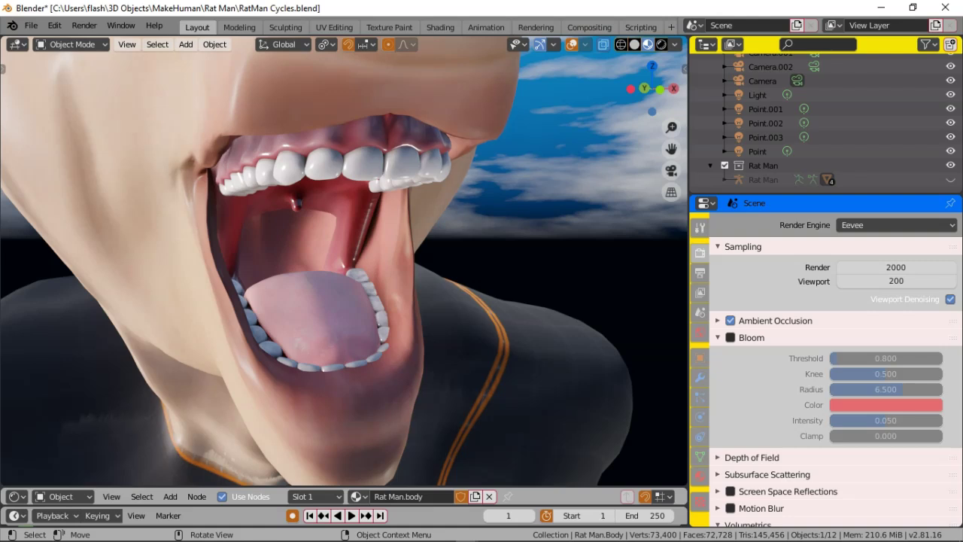
Examine the whole Rat Man figure, from the face down to the suit, hands and feet
click(676, 44)
scroll(344, 260, down, 5)
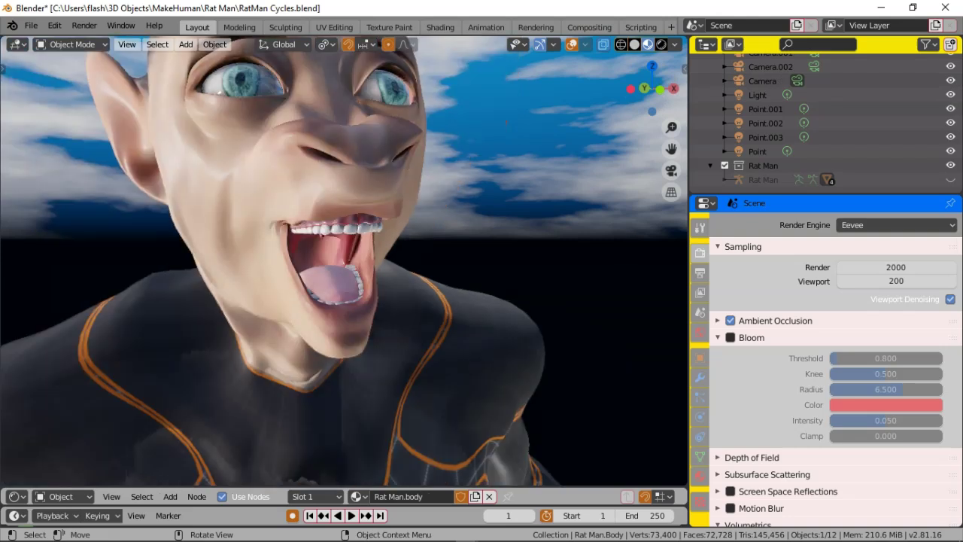
scroll(316, 264, down, 3)
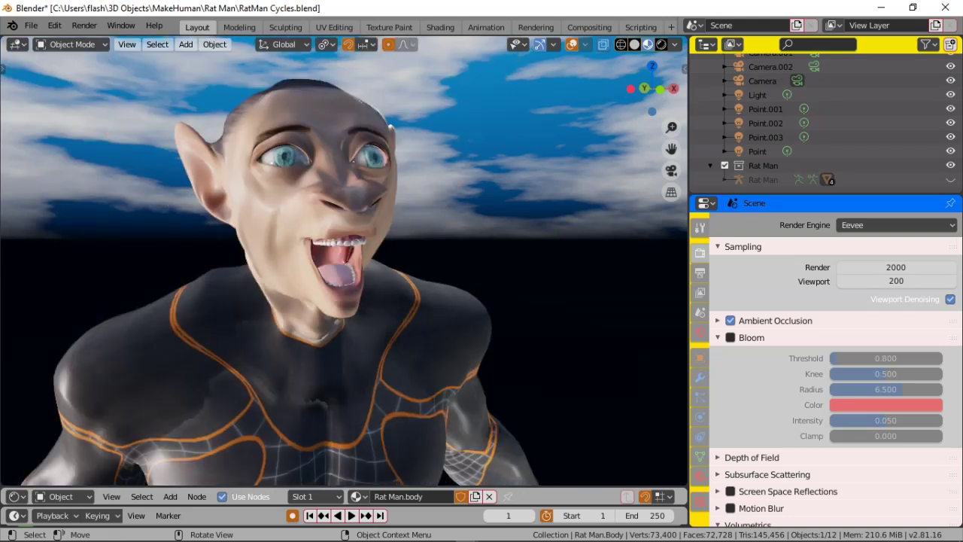
scroll(344, 264, down, 2)
scroll(344, 264, down, 5)
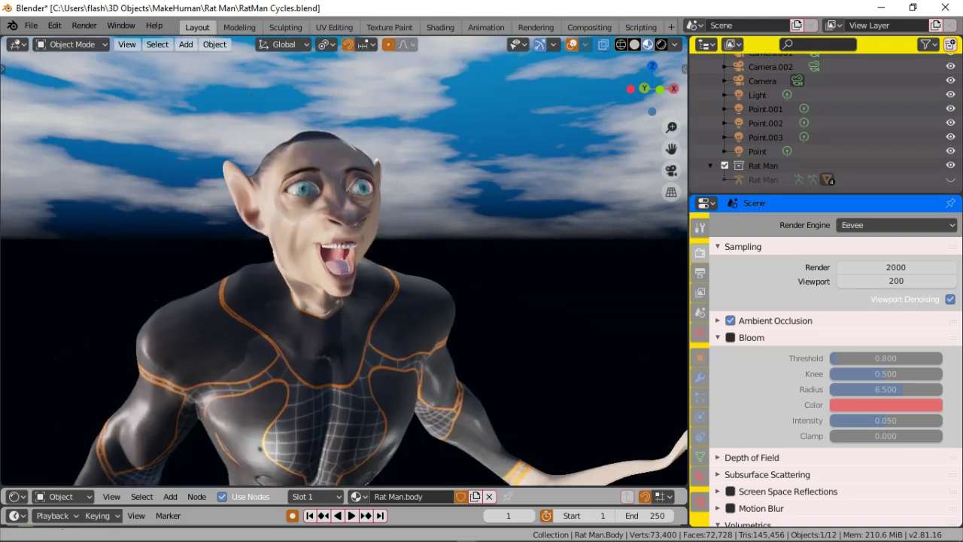
scroll(344, 263, down, 5)
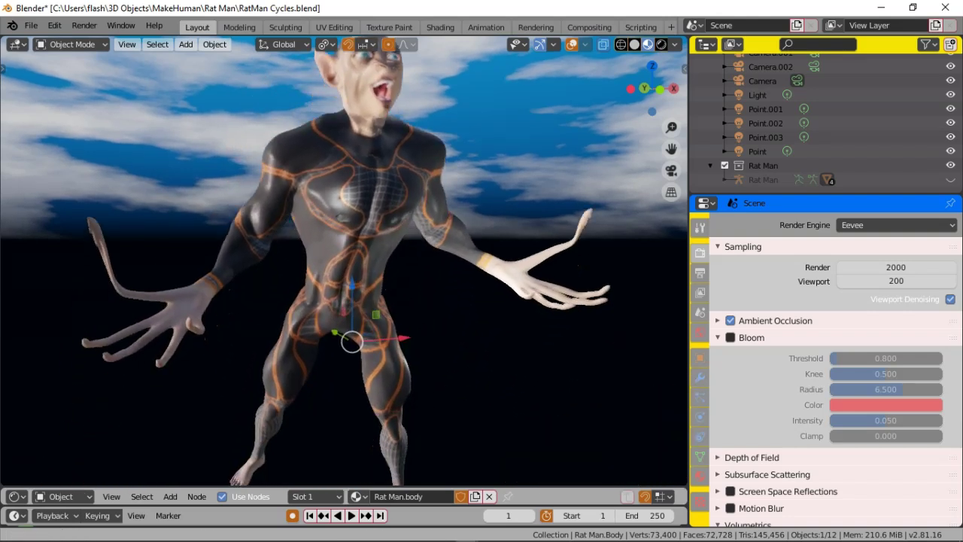
middle_drag(344, 264, 433, 279)
middle_drag(226, 286, 135, 289)
Switch to MakeHuman and examine the posed Rat Man's head, hands and upper body from both sides
mouse_move(444, 540)
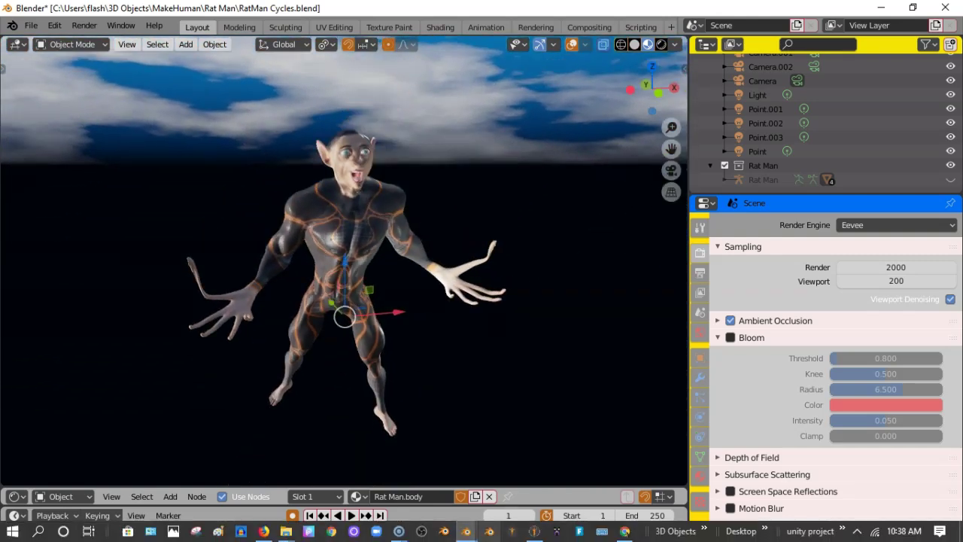
click(534, 532)
click(534, 531)
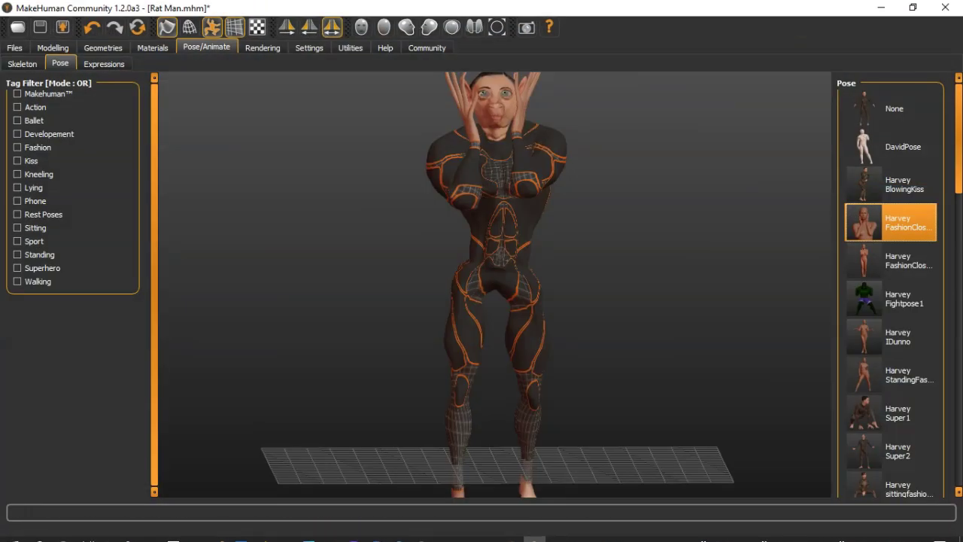
scroll(529, 164, up, 5)
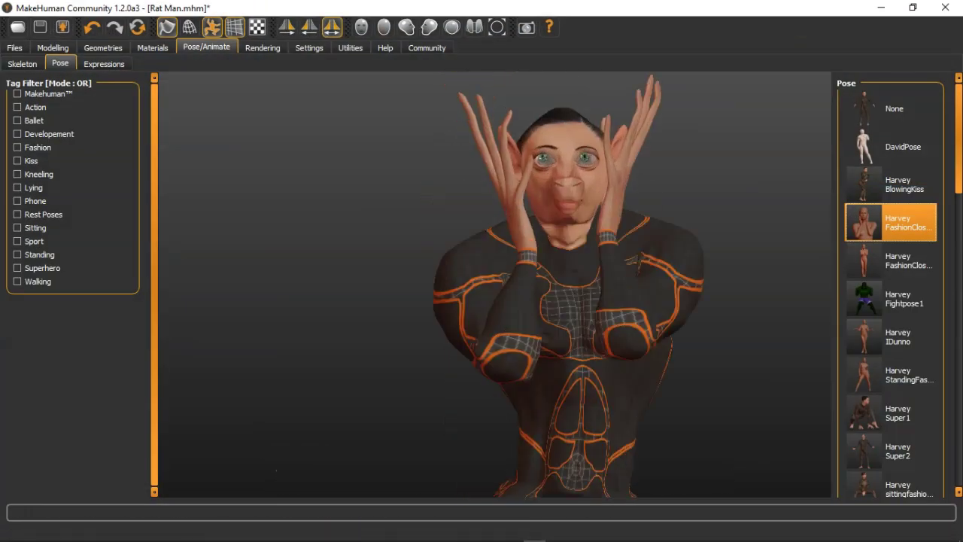
middle_drag(649, 332, 461, 214)
drag(461, 215, 392, 214)
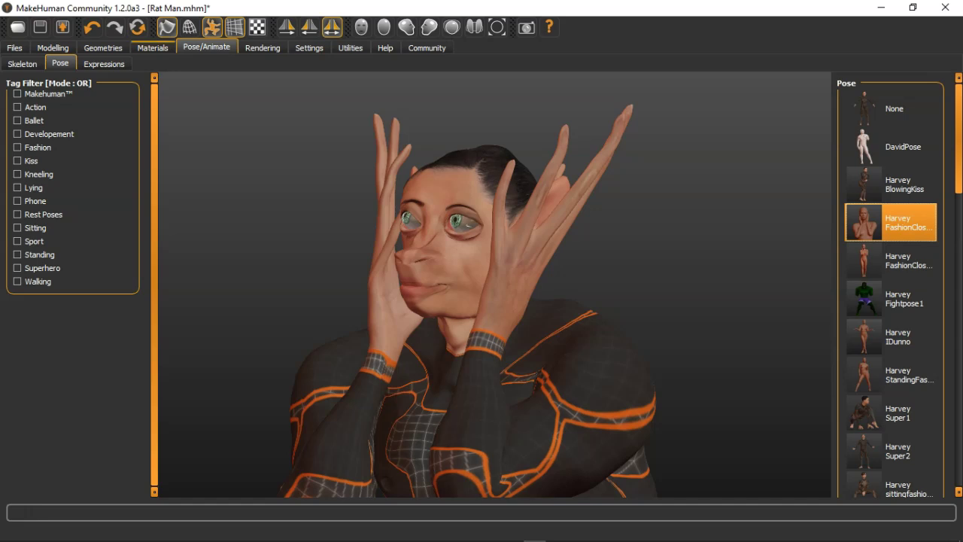
drag(422, 301, 542, 301)
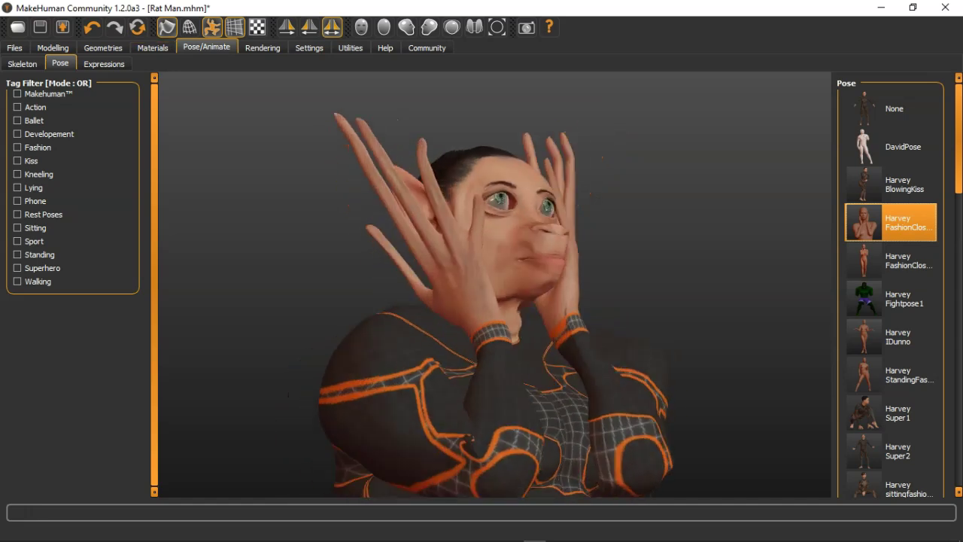
Show the human skin materials and look through the list down to the suit skin the character is wearing
click(153, 47)
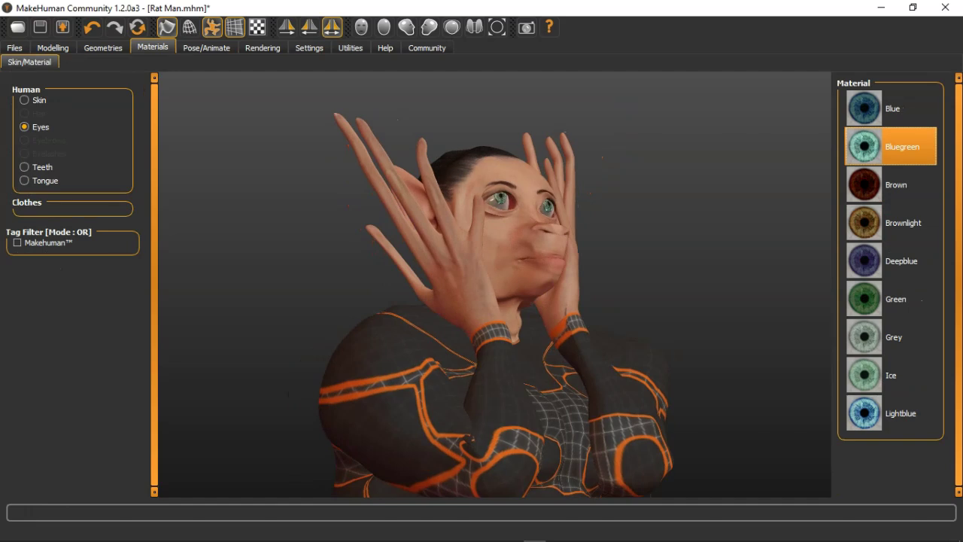
click(24, 100)
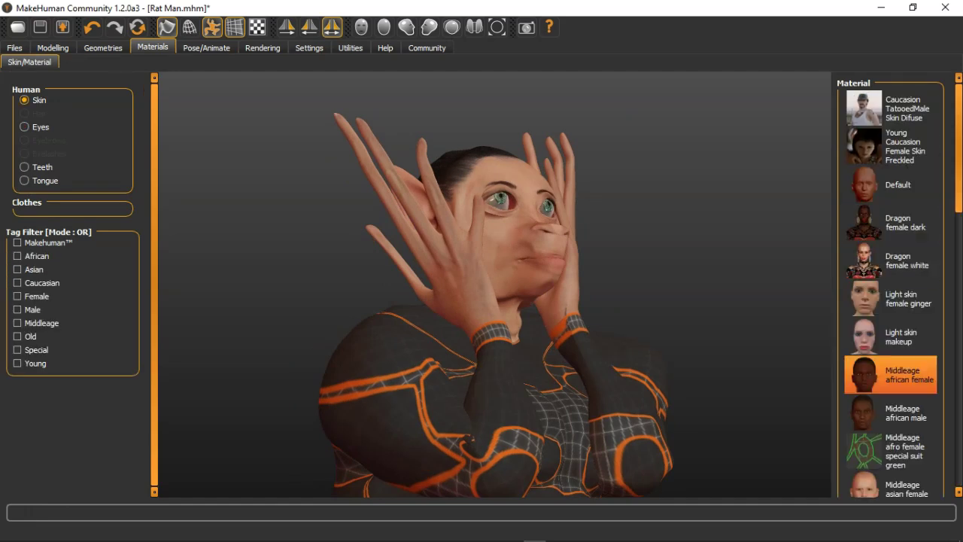
scroll(892, 286, down, 15)
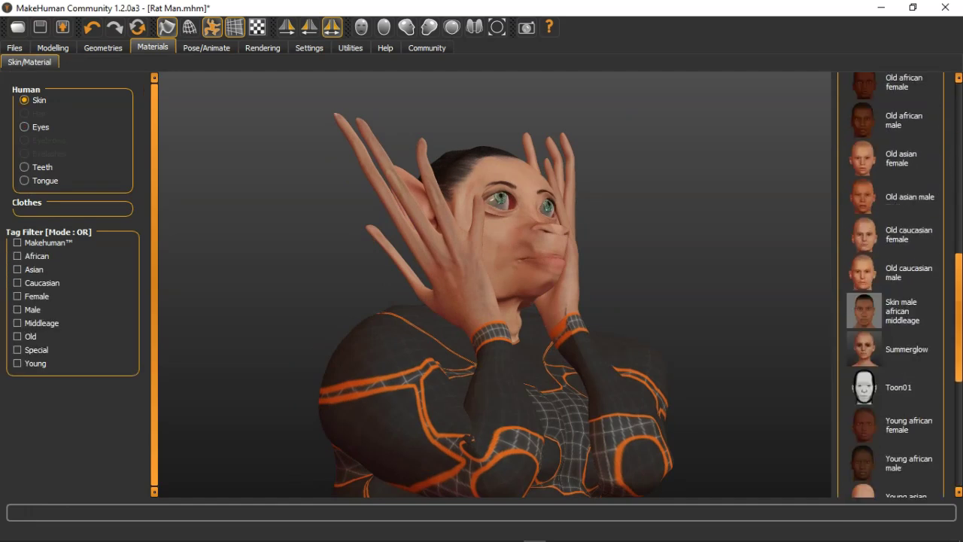
scroll(892, 286, down, 2)
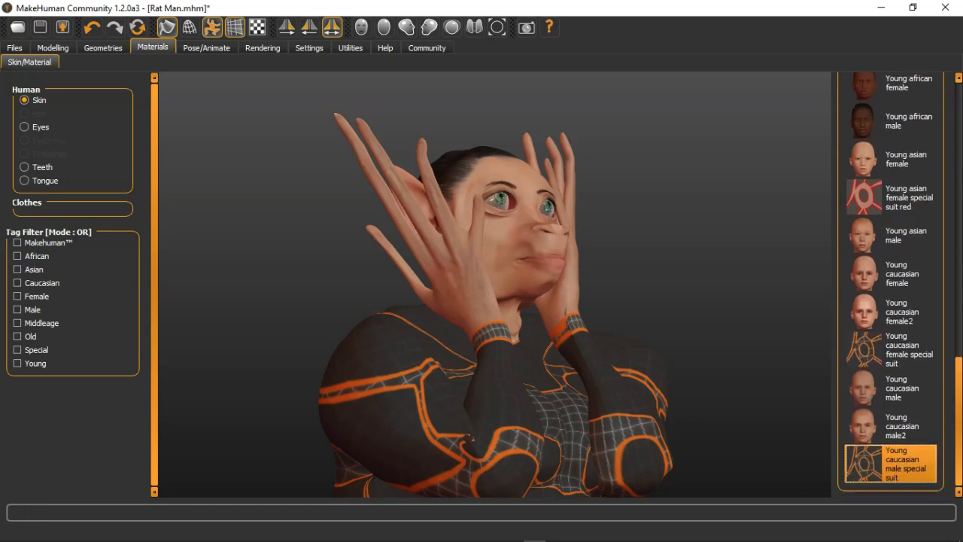
drag(526, 286, 407, 286)
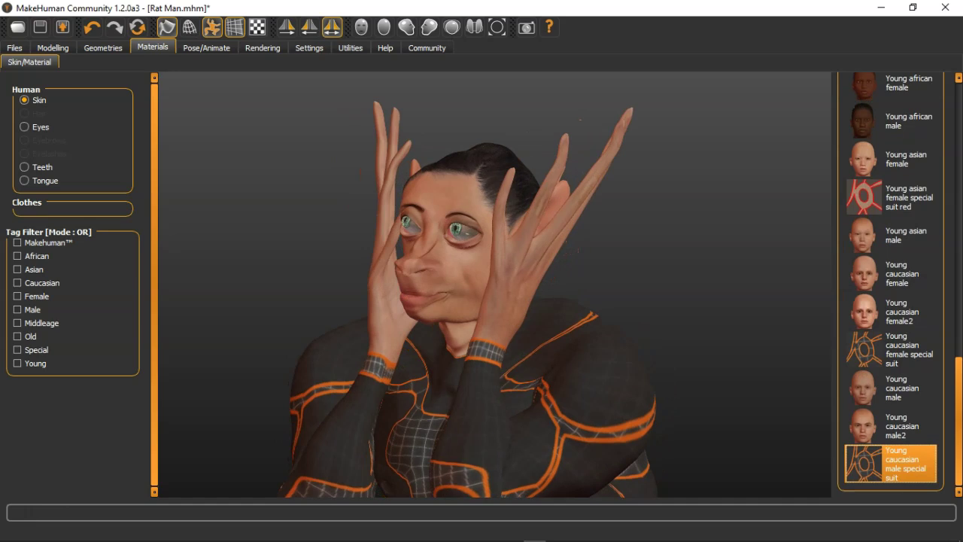
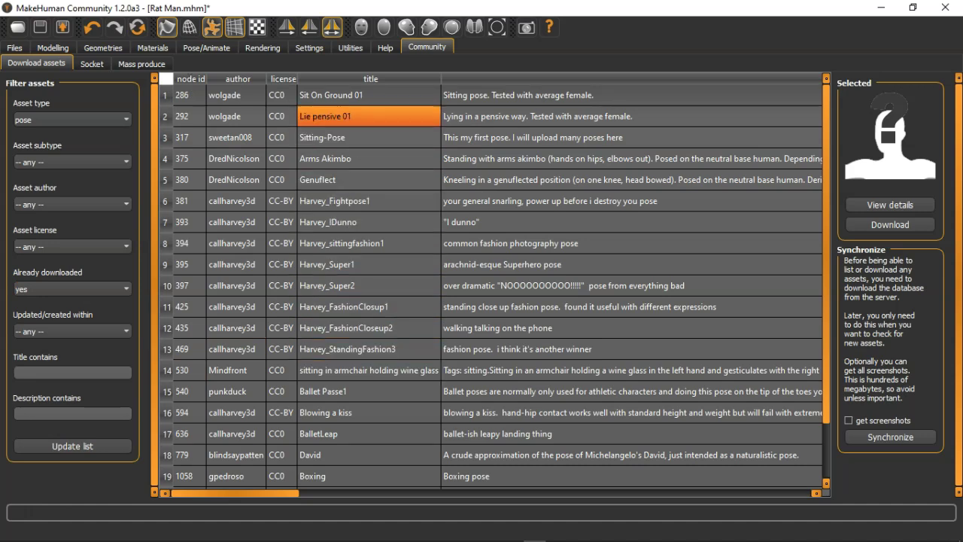
Filter the already downloaded community assets to the clothes type and update the list
scroll(369, 138, down, 1)
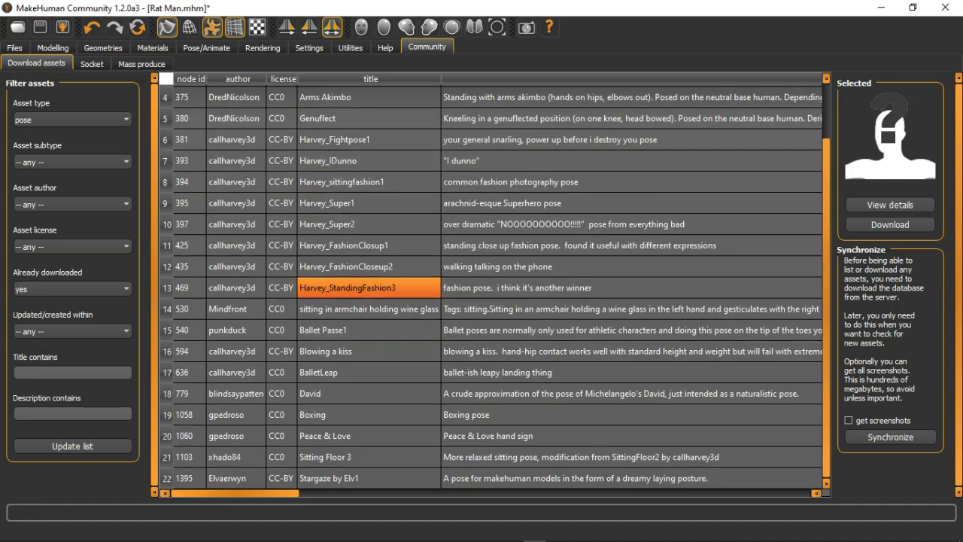
scroll(369, 328, up, 1)
click(72, 120)
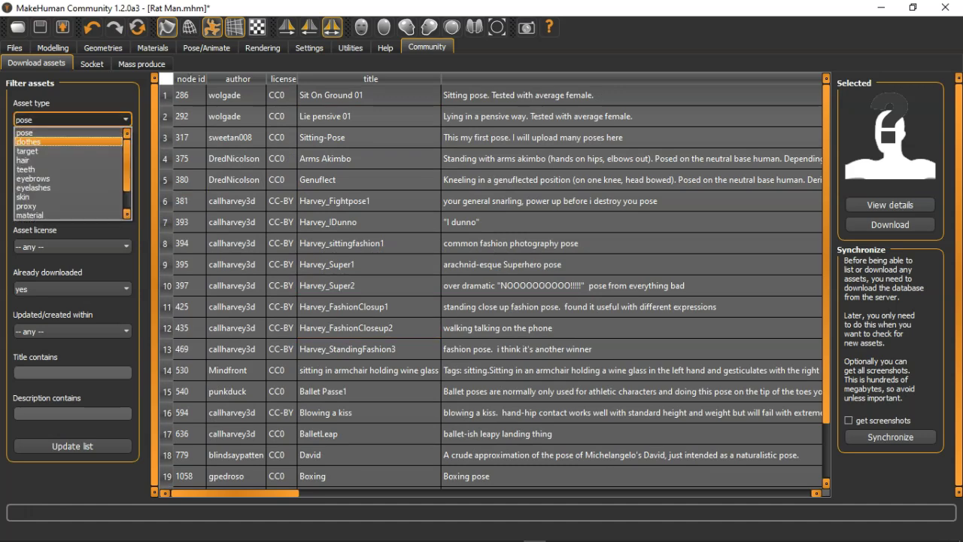
click(68, 142)
click(72, 446)
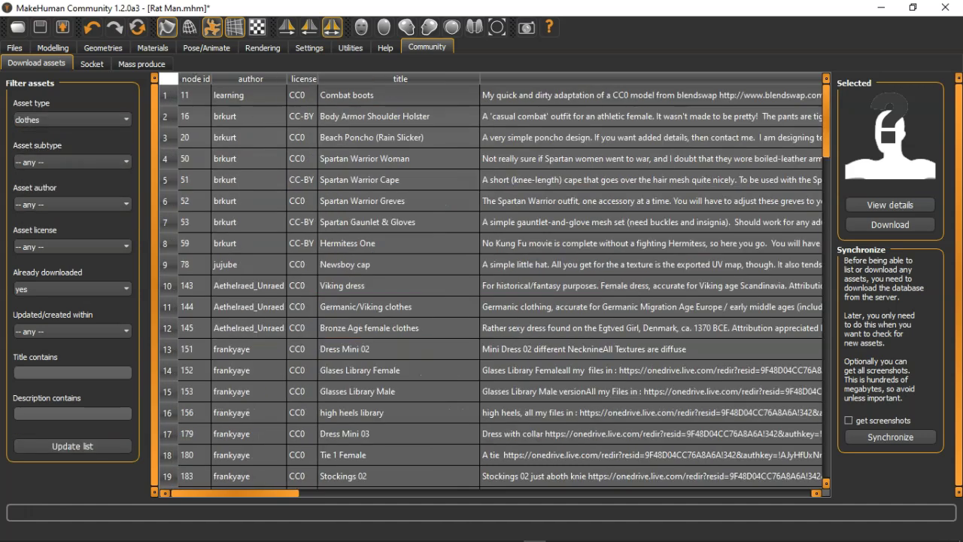
Look through the list of downloaded clothes assets, down to the F Dress 04 entry
key(Up)
key(Up)
key(Up)
key(Up)
key(Down)
key(Down)
key(Down)
key(Down)
key(Down)
key(Down)
key(Down)
key(Down)
key(Down)
key(Down)
key(Down)
key(Down)
key(Down)
key(Down)
key(Down)
key(Down)
key(Down)
key(Down)
key(Down)
key(Down)
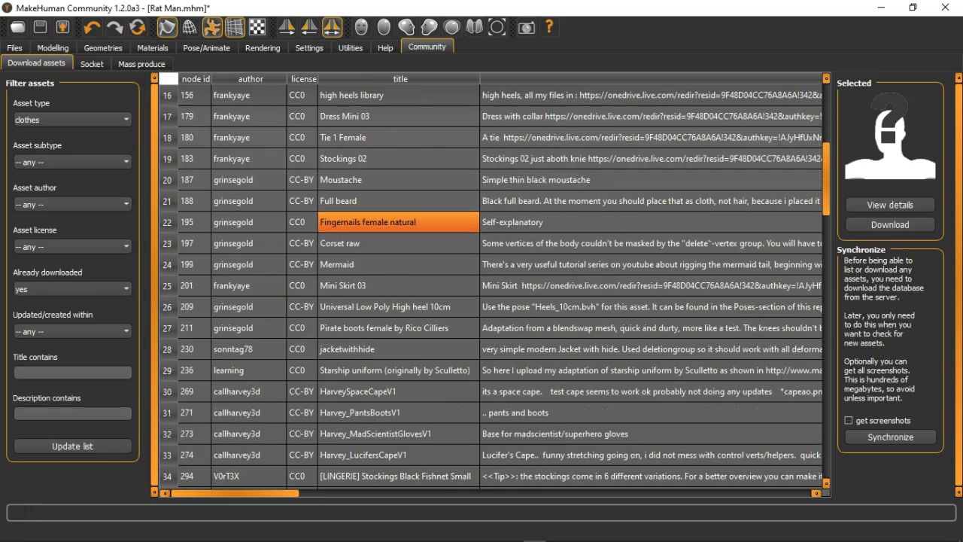
key(Down)
key(Down)
key(Down)
key(Down)
key(Down)
key(Down)
key(Down)
key(Down)
key(Down)
key(Down)
key(Down)
key(Down)
key(Down)
key(Down)
key(Down)
key(Down)
key(Down)
key(Down)
key(Down)
key(Down)
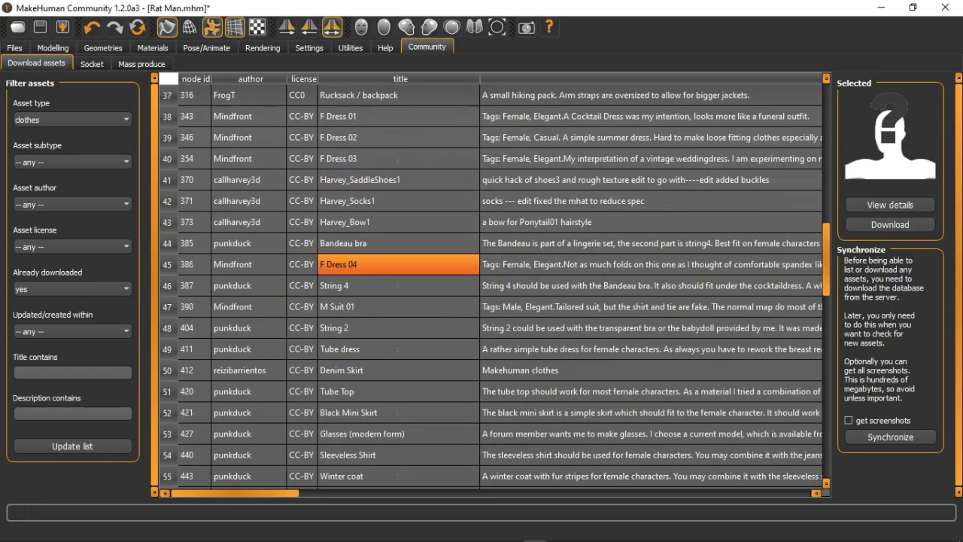
Look through the rest of the downloaded clothes assets, from F Dress 04 down to the Sailor-fuku skirt entry
key(Down)
key(Down)
key(Down)
key(Down)
key(Down)
key(Down)
key(Down)
key(Down)
key(Down)
key(Down)
key(Down)
key(Down)
key(Down)
key(Down)
key(Down)
key(Down)
key(Down)
key(Down)
key(Down)
key(Down)
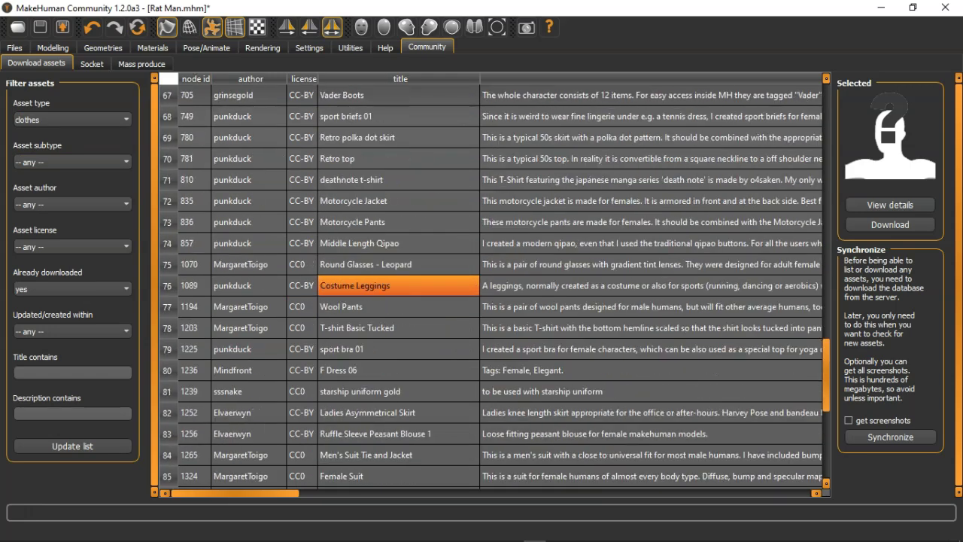
key(Down)
key(Down)
key(Down)
key(Down)
key(Down)
key(Down)
key(Down)
key(Down)
key(Down)
key(Down)
key(Down)
key(Down)
key(Down)
key(Down)
key(Down)
key(Down)
key(Down)
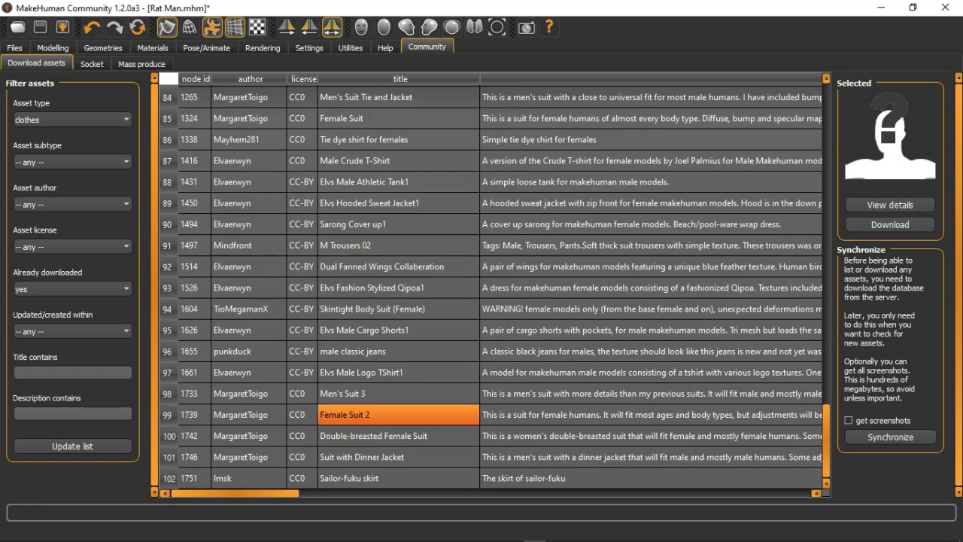
Select the Female Suit 2 asset to preview its thumbnail
click(398, 415)
key(Down)
key(Down)
key(Down)
Look back up through the downloaded clothes assets to the Spartan Warrior entries near the start of the list
key(Up)
key(Up)
key(Up)
key(Up)
key(Up)
key(Up)
key(Up)
key(Up)
key(Up)
key(Up)
key(Up)
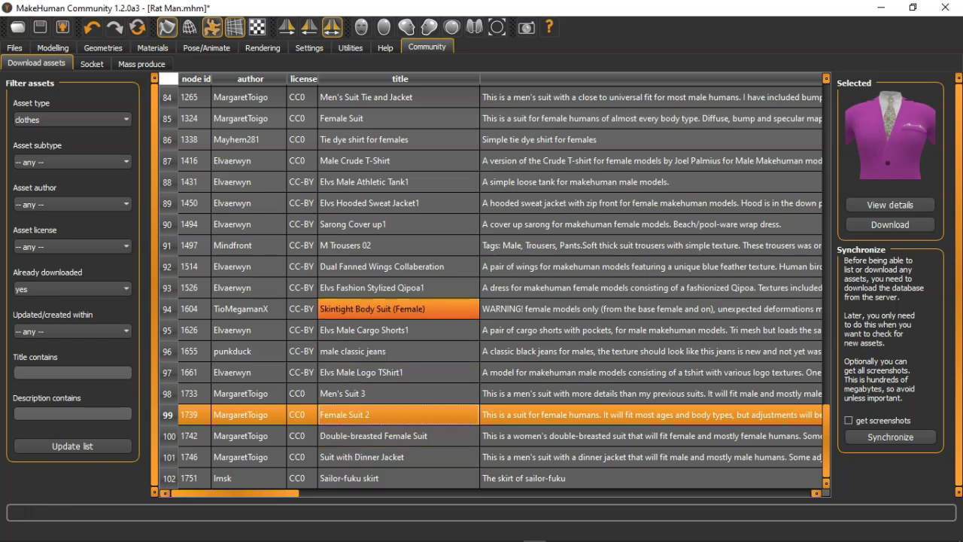
key(Up)
key(Up)
key(Up)
key(Up)
key(Up)
key(Up)
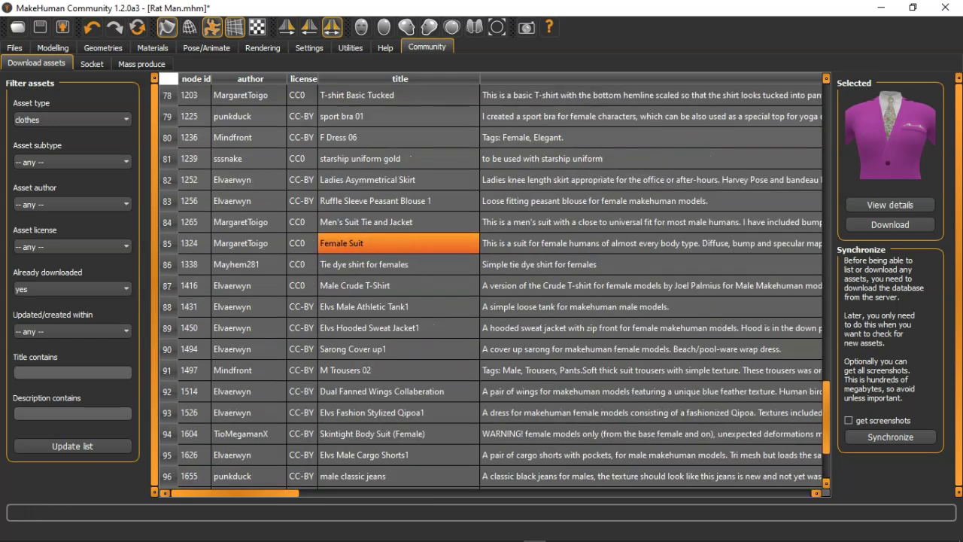
key(Up)
key(Up)
key(Up)
key(Up)
key(Up)
key(Up)
key(Up)
key(Up)
key(Up)
key(Up)
key(Up)
key(Up)
key(Up)
key(Up)
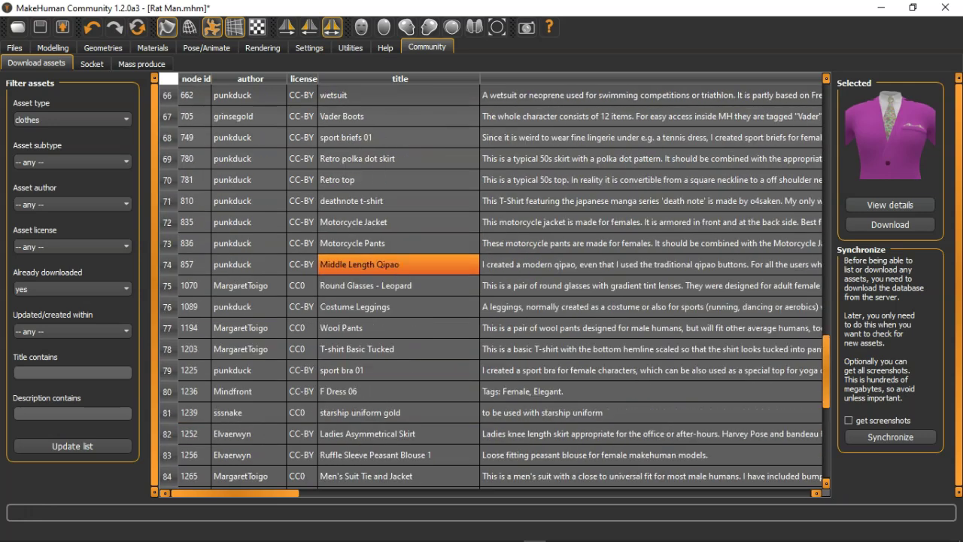
key(Up)
key(Up)
key(Up)
key(Up)
key(Up)
key(Up)
key(Up)
key(Up)
key(Up)
key(Up)
key(Up)
key(Up)
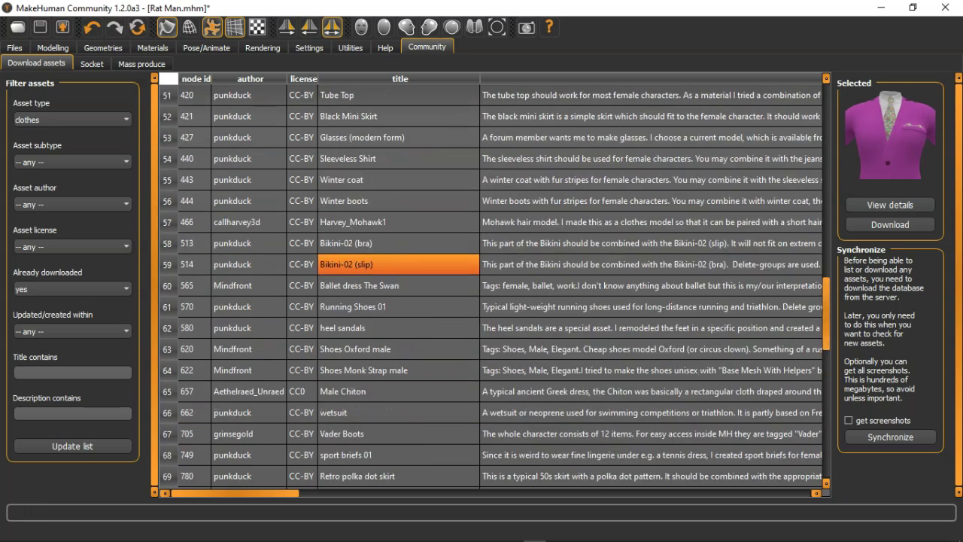
key(Up)
key(Up)
key(Up)
key(Up)
key(Up)
key(Up)
key(Up)
key(Up)
key(Up)
key(Up)
key(Up)
key(Up)
key(Up)
key(Up)
key(Up)
key(Up)
key(Up)
key(Up)
key(Up)
key(Up)
key(Up)
key(Up)
key(Up)
key(Up)
key(Up)
key(Up)
key(Up)
key(Up)
key(Up)
key(Up)
key(Up)
key(Up)
key(Up)
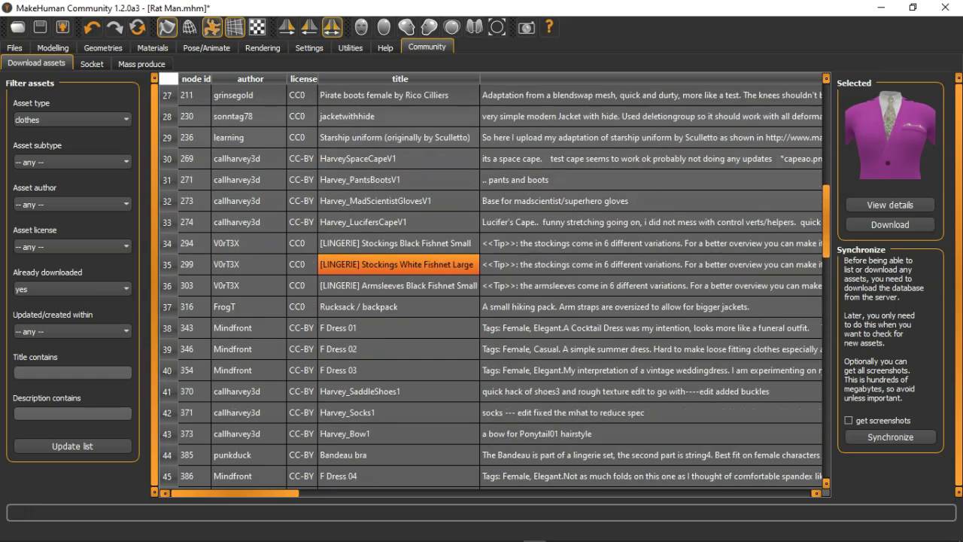
key(Up)
key(Up)
key(Up)
key(Up)
key(Up)
key(Up)
key(Up)
key(Up)
key(Up)
key(Up)
key(Up)
key(Up)
key(Up)
key(Up)
key(Up)
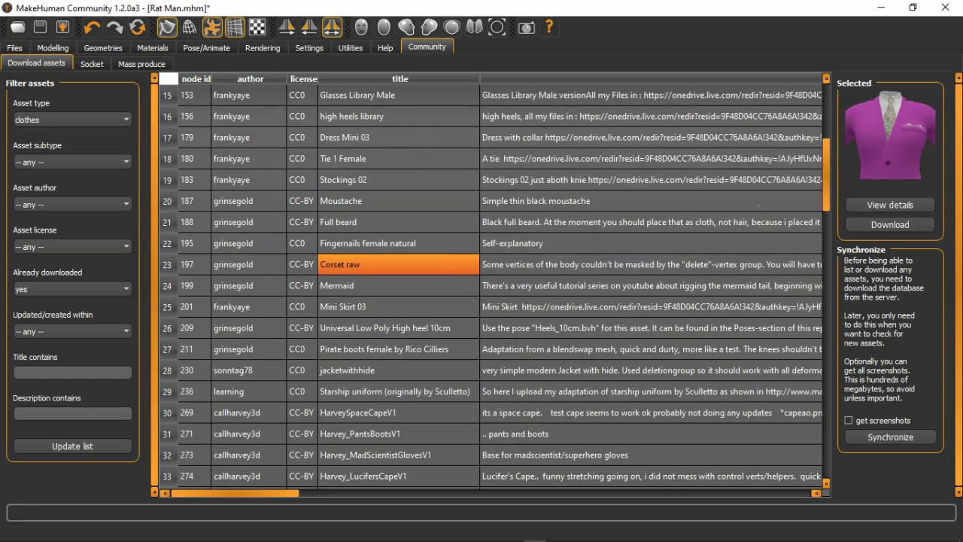
key(Up)
key(Up)
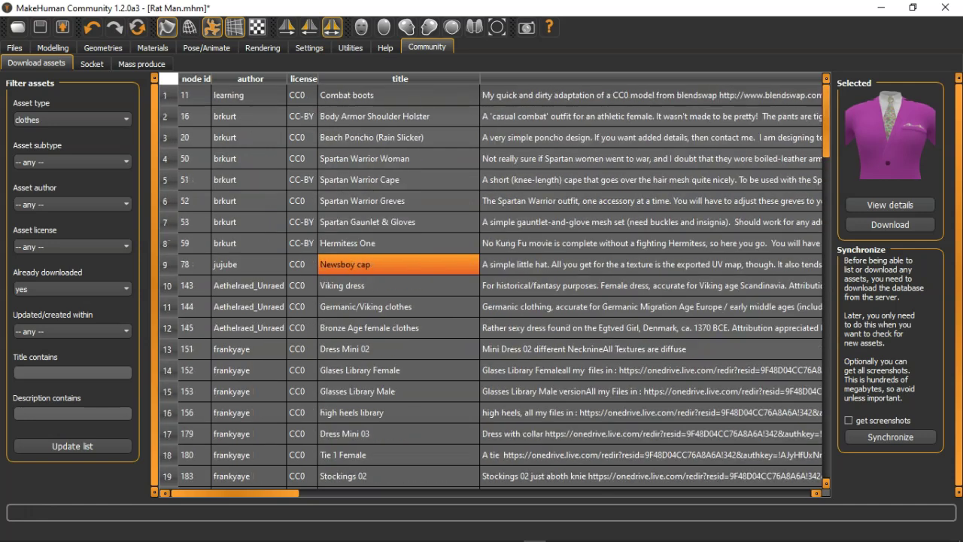
key(Up)
key(Up)
key(Up)
key(Up)
key(Up)
key(Up)
key(Up)
key(Up)
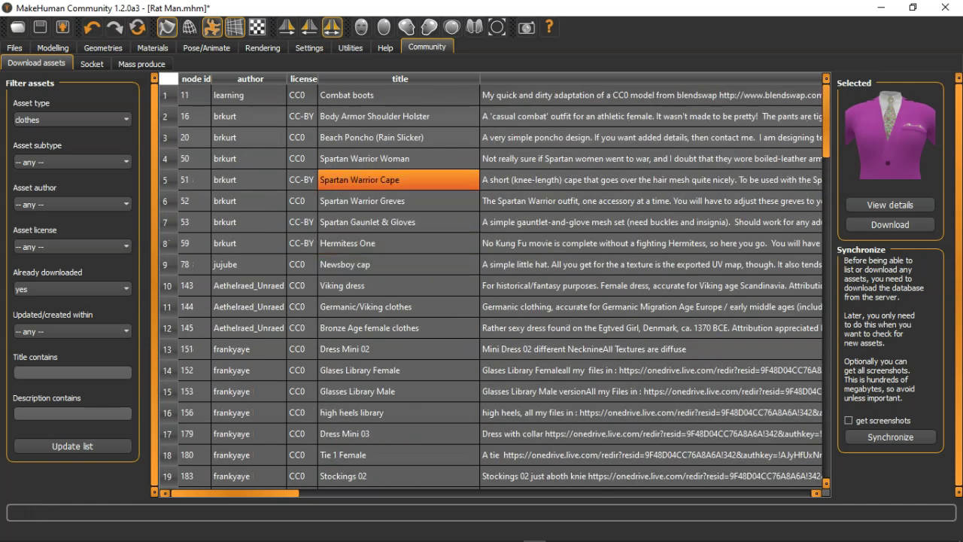
Look through the whole list of downloaded clothes assets again, from the Spartan Warrior entries down to the Sailor-fuku skirt
key(Down)
key(Down)
key(Down)
key(Down)
key(Down)
key(Down)
key(Down)
key(Down)
key(Down)
key(Down)
key(Down)
key(Down)
key(Down)
key(Down)
key(Down)
key(Down)
key(Down)
key(Down)
key(Down)
key(Down)
key(Down)
key(Down)
key(Down)
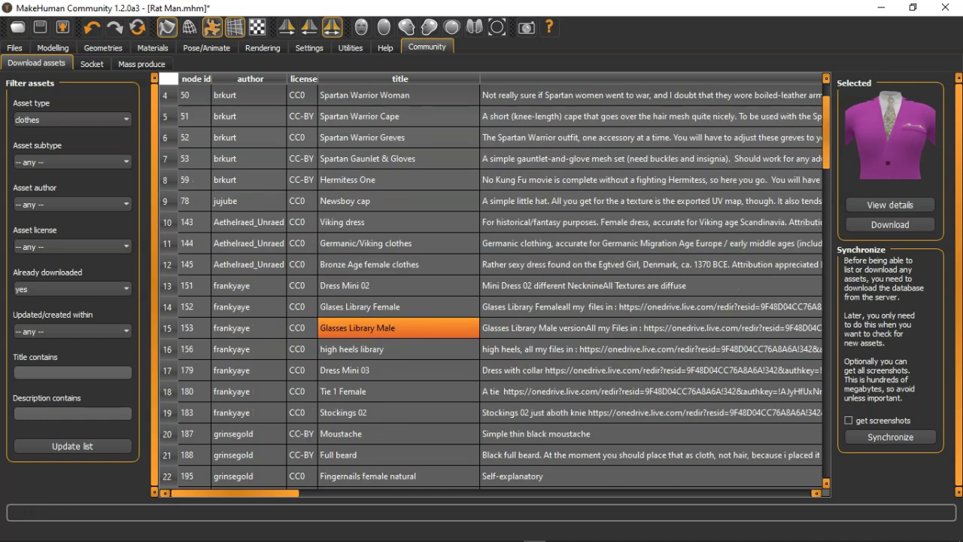
key(Up)
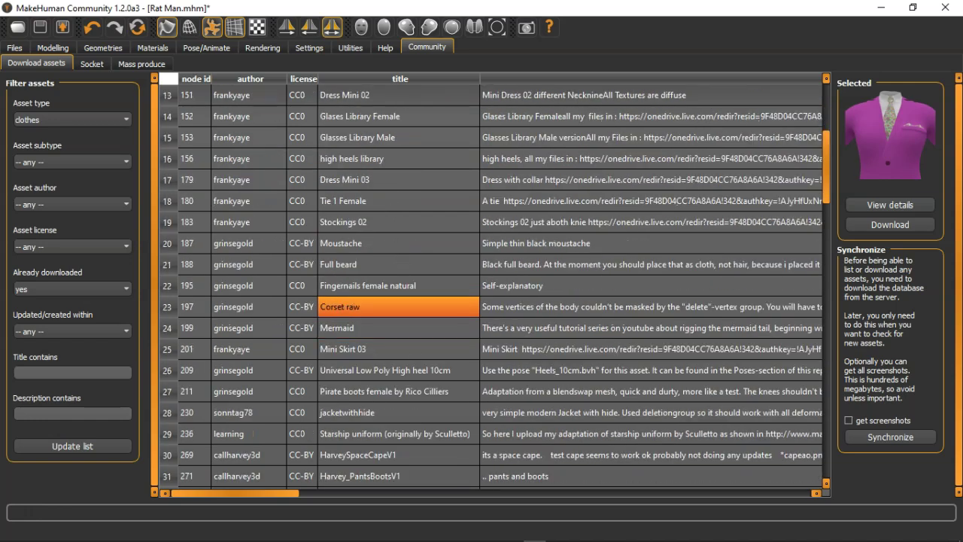
key(Down)
key(Down)
key(Down)
key(Down)
key(Down)
key(Down)
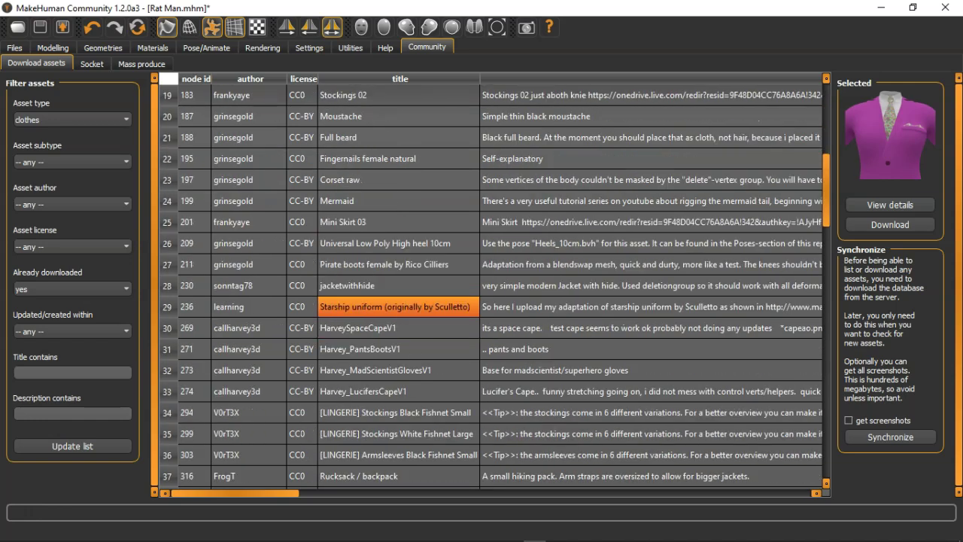
key(Down)
key(Down)
key(Down)
key(Up)
key(Up)
key(Down)
key(Down)
key(Down)
key(Down)
key(Down)
key(Down)
key(Down)
key(Down)
key(Down)
key(Down)
key(Down)
key(Down)
key(Down)
key(Down)
key(Down)
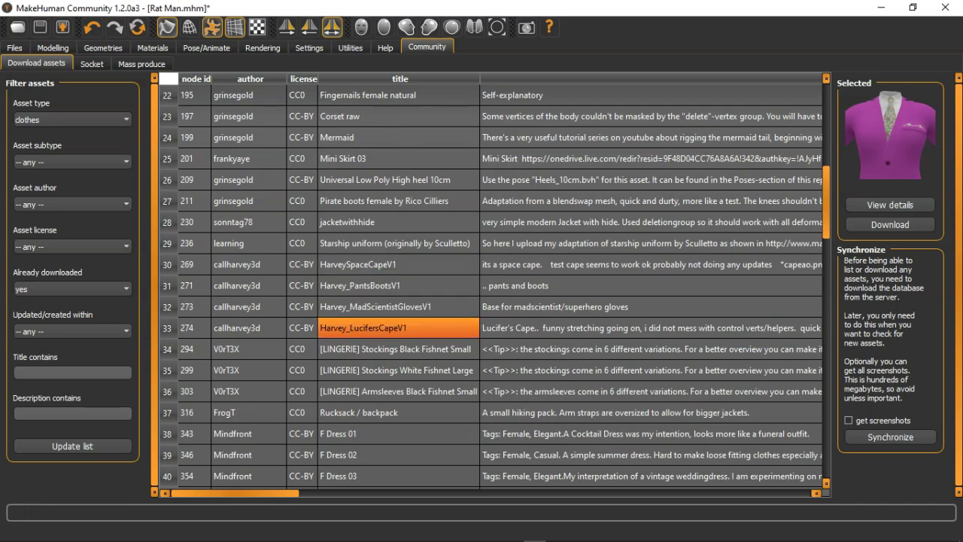
key(Down)
key(Down)
key(Down)
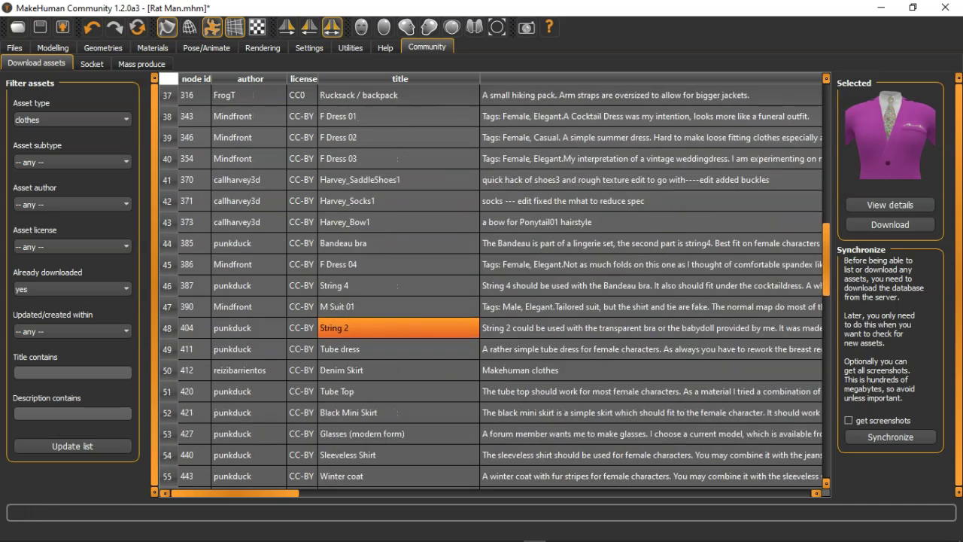
key(Down)
key(Down)
key(Down)
key(Down)
key(Down)
key(Down)
key(Down)
key(Down)
key(Down)
key(Down)
key(Down)
key(Down)
key(Down)
key(Down)
key(Down)
key(Down)
key(Down)
key(Down)
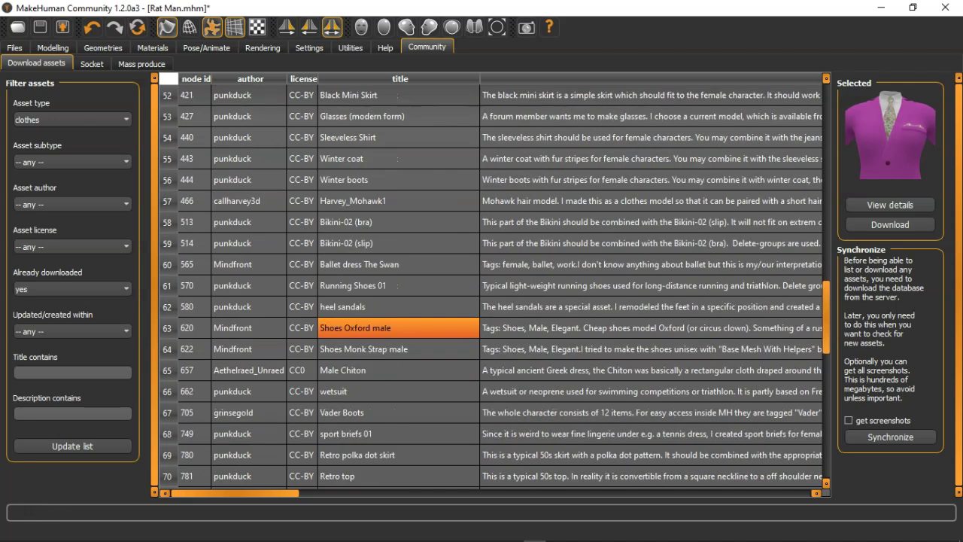
key(Down)
key(Down)
key(Down)
key(Down)
key(Down)
key(Down)
key(Down)
key(Down)
key(Down)
key(Down)
key(Down)
key(Down)
key(Down)
key(Down)
key(Down)
key(Down)
key(Down)
key(Down)
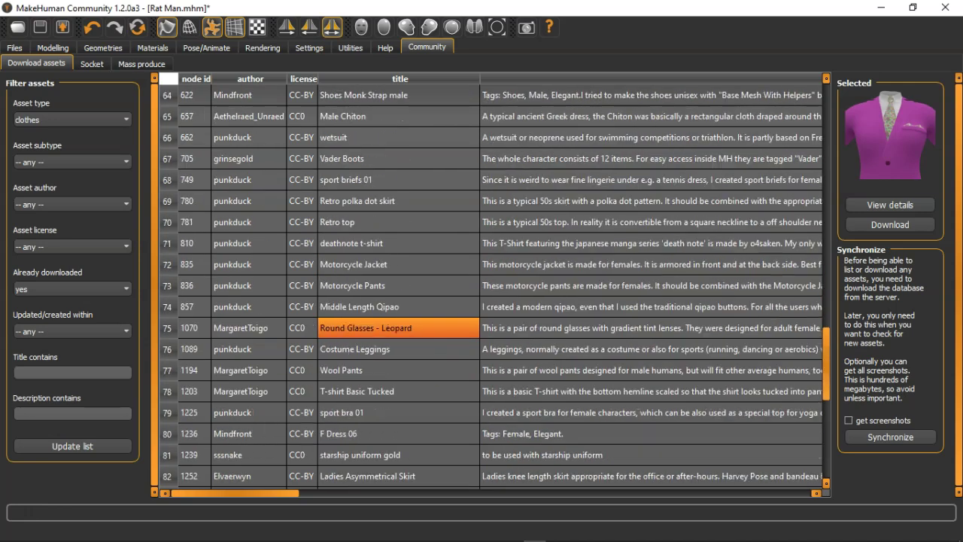
key(Down)
key(Down)
key(Down)
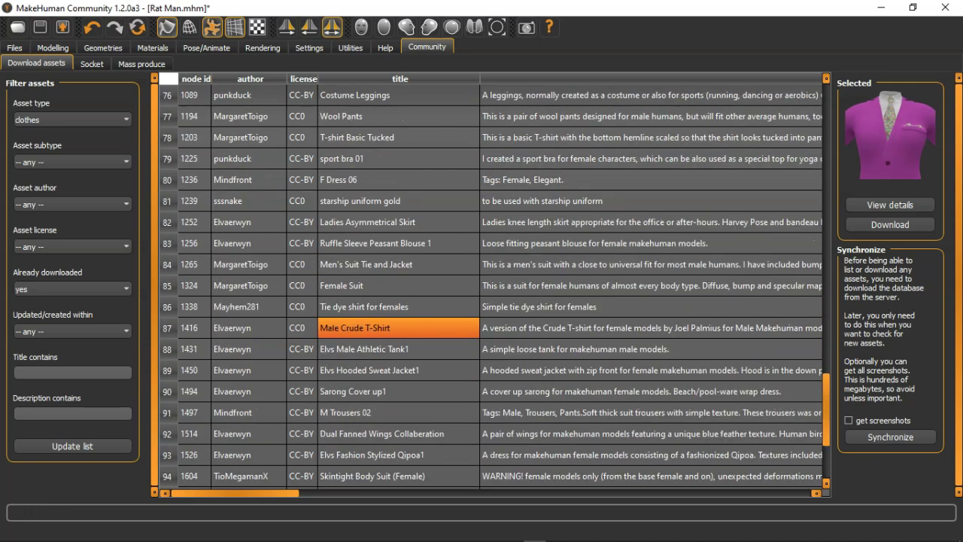
key(Up)
key(Up)
key(Up)
key(Up)
key(Down)
key(Down)
key(Down)
key(Down)
key(Down)
key(Down)
key(Down)
key(Down)
key(Down)
key(Down)
key(Down)
key(Down)
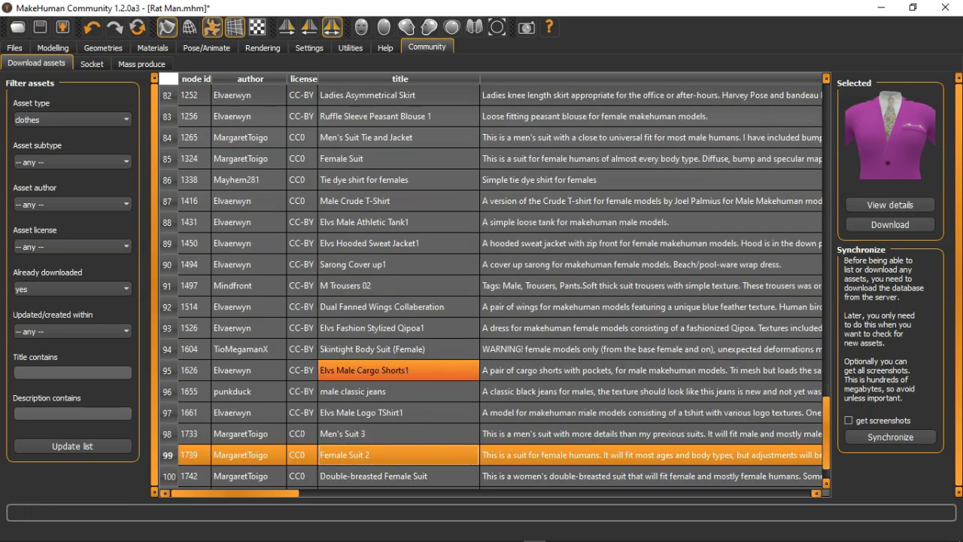
key(Down)
key(Down)
key(Down)
key(Down)
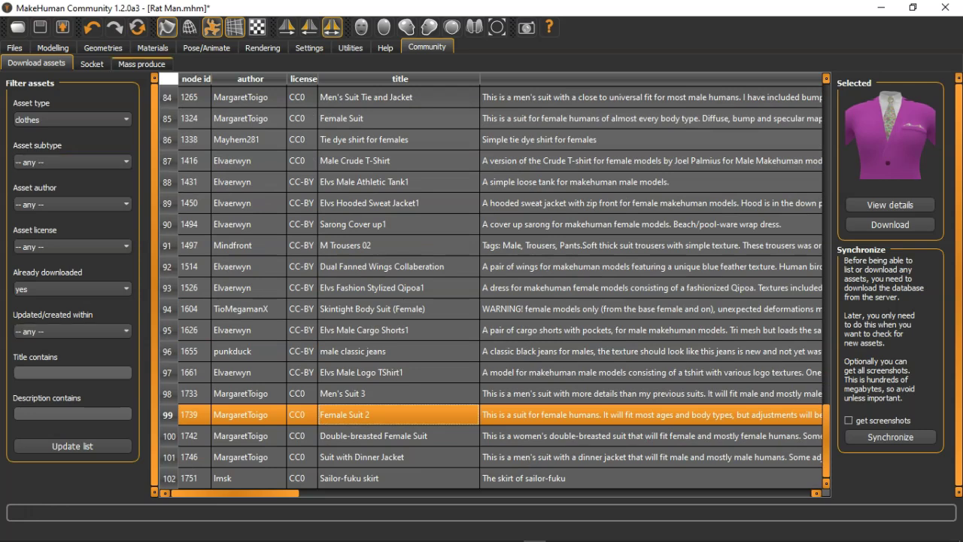
Show the character's clothes library and browse the installed garments near the start of the list
click(103, 48)
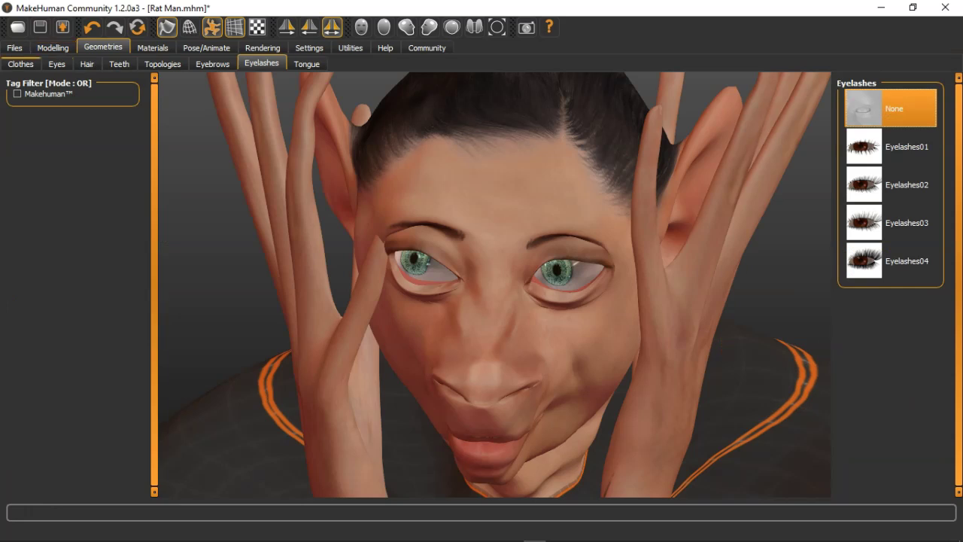
click(20, 64)
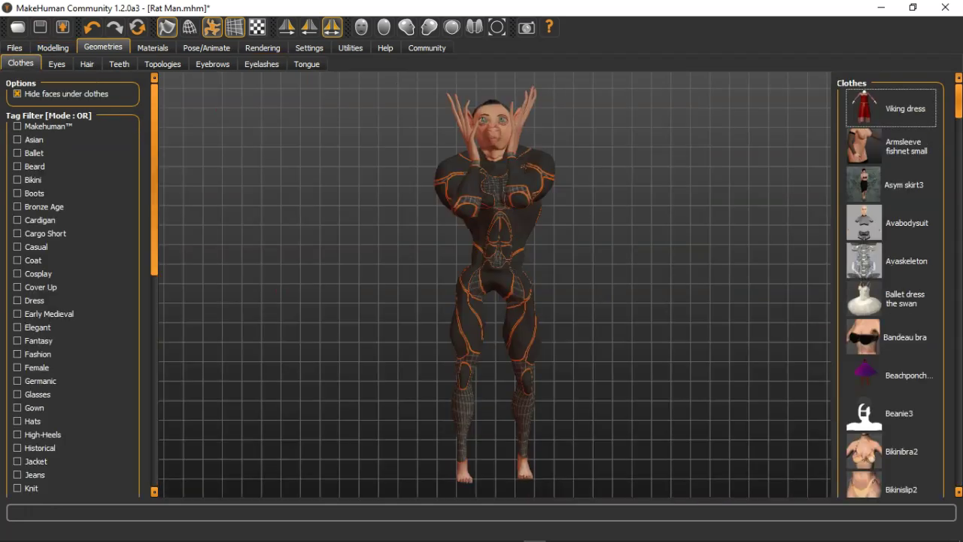
drag(958, 100, 958, 366)
scroll(891, 286, up, 20)
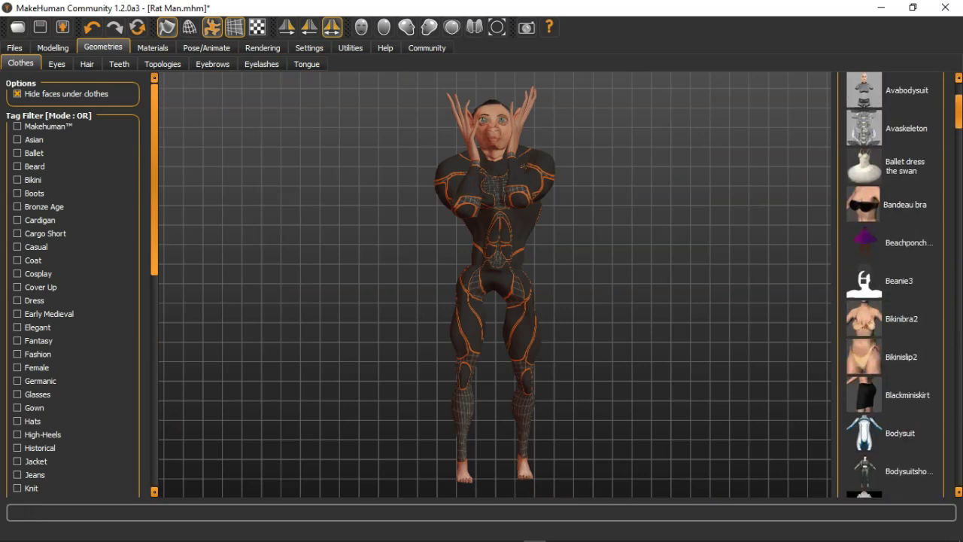
Compare the Young caucasian female and male special suit skins on the character's face, ending with the female special suit applied
click(152, 47)
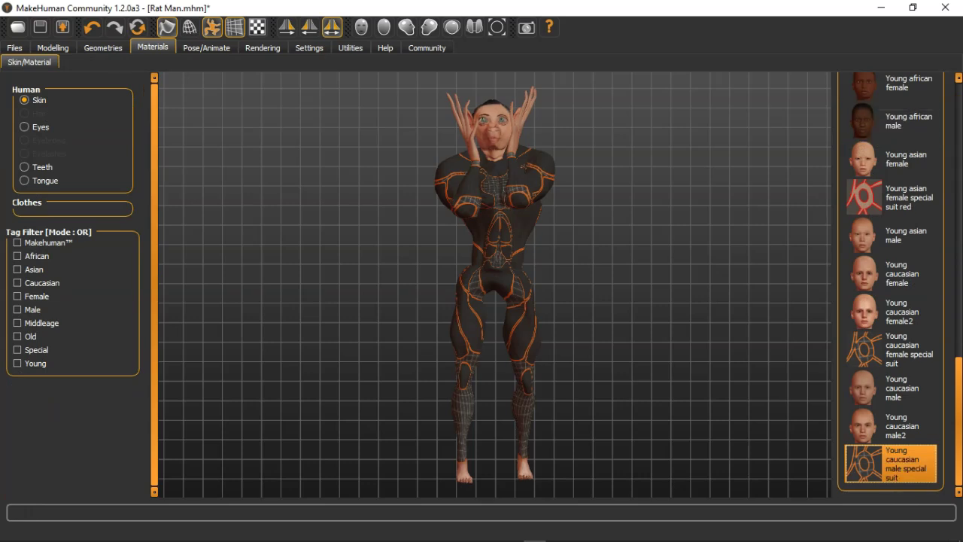
click(890, 350)
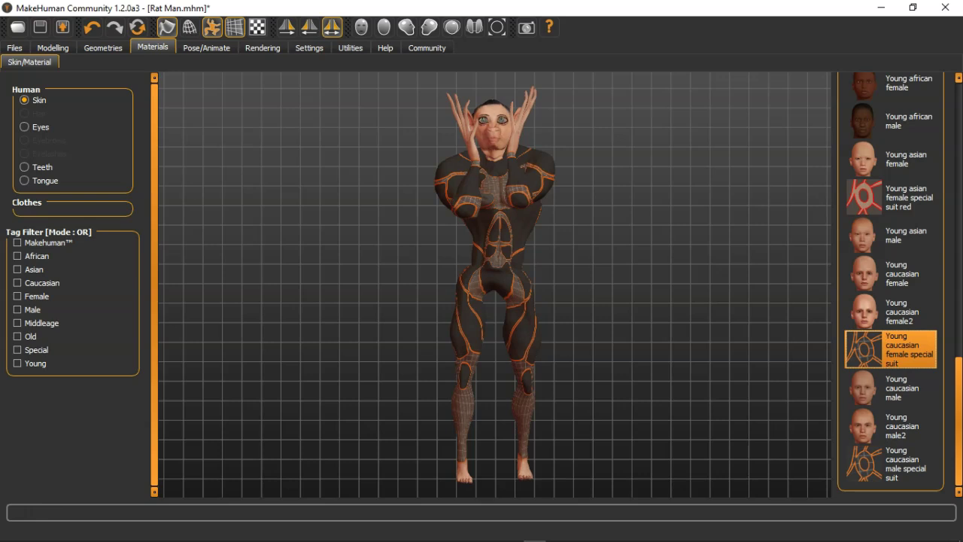
click(891, 463)
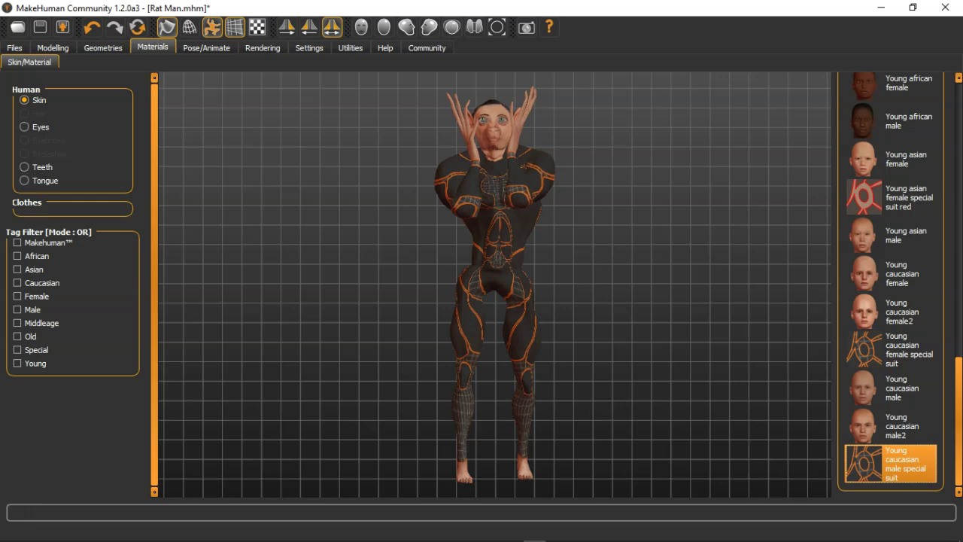
scroll(495, 284, up, 4)
scroll(495, 285, down, 10)
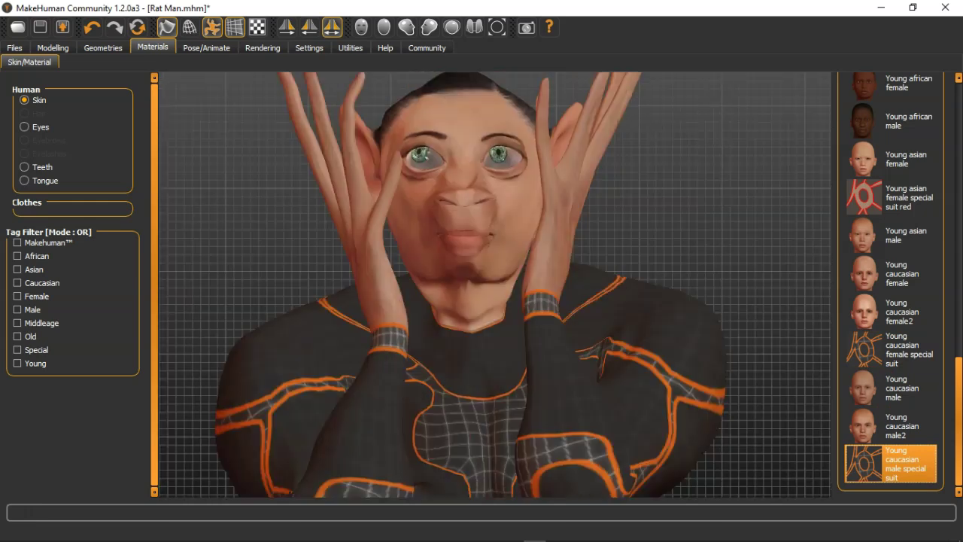
scroll(495, 285, down, 4)
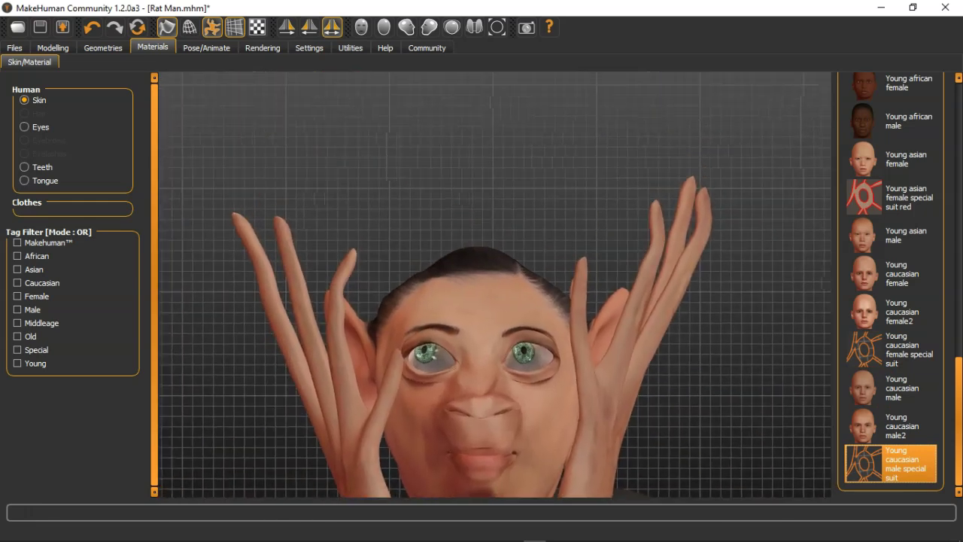
scroll(495, 284, up, 6)
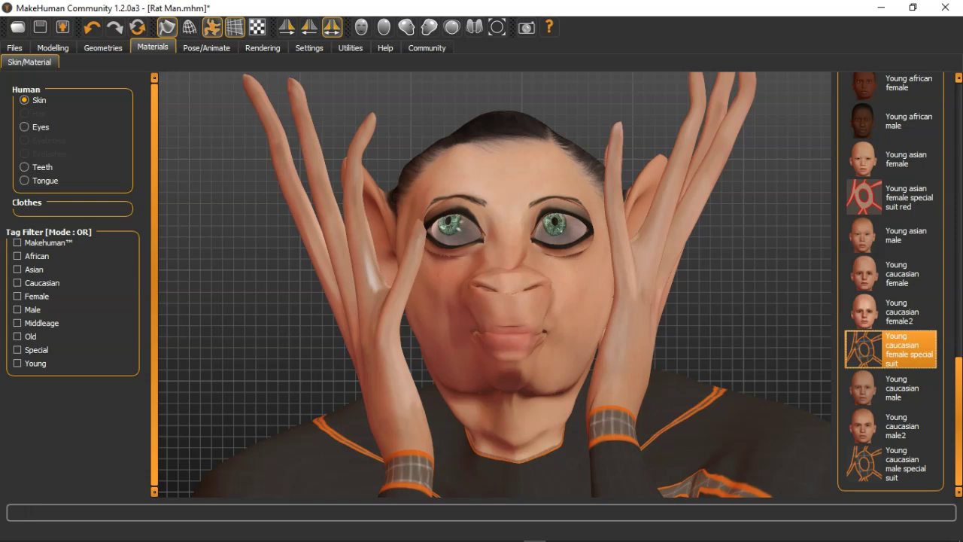
drag(494, 285, 455, 311)
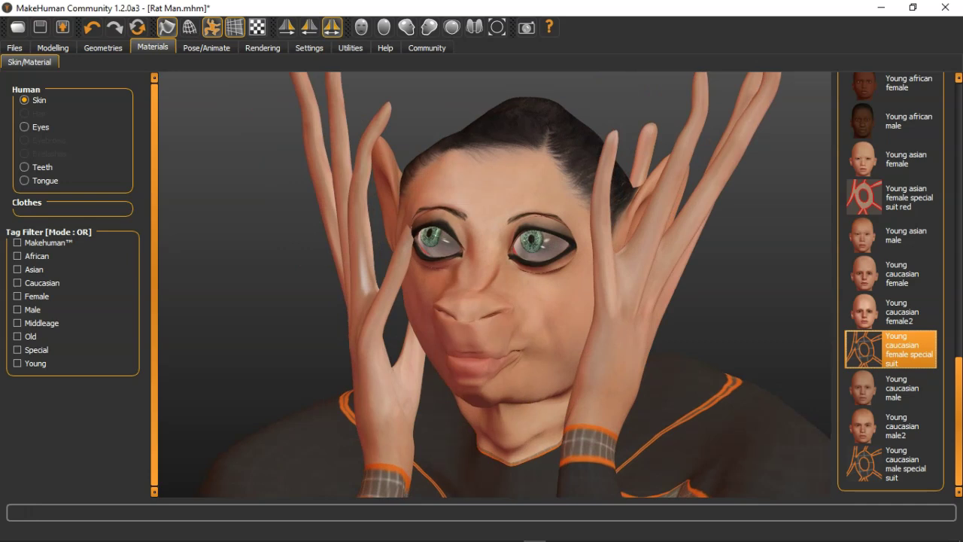
List the downloaded community assets of type pose and bring their authors and titles into view
click(206, 47)
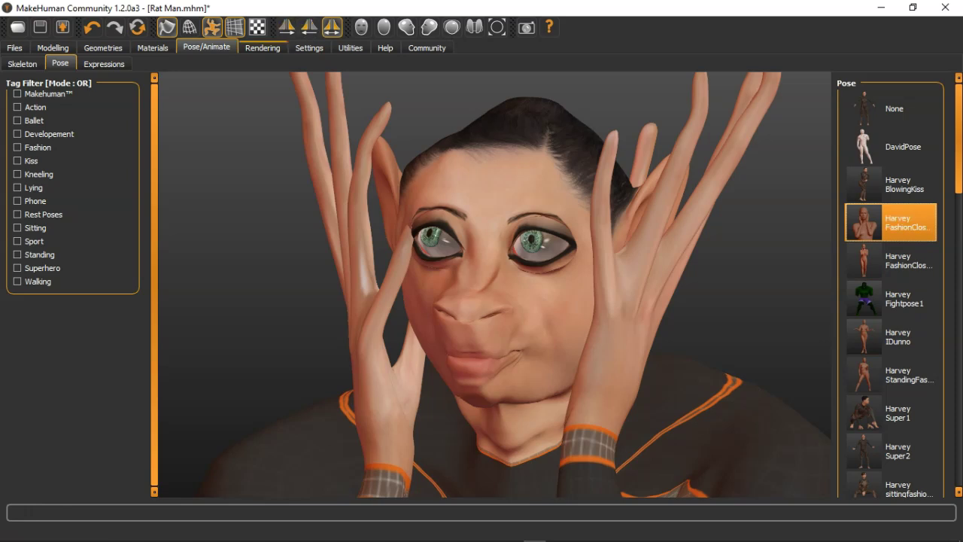
click(427, 47)
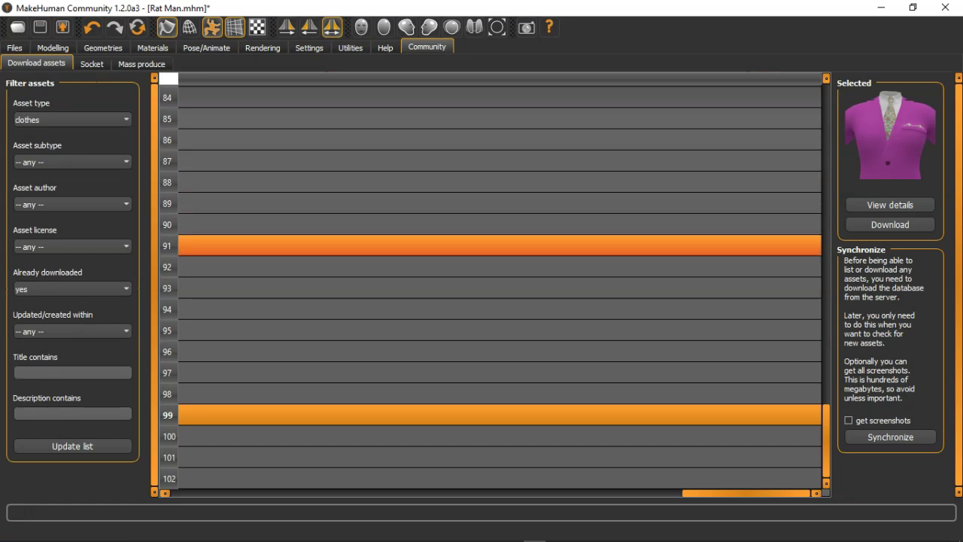
click(72, 118)
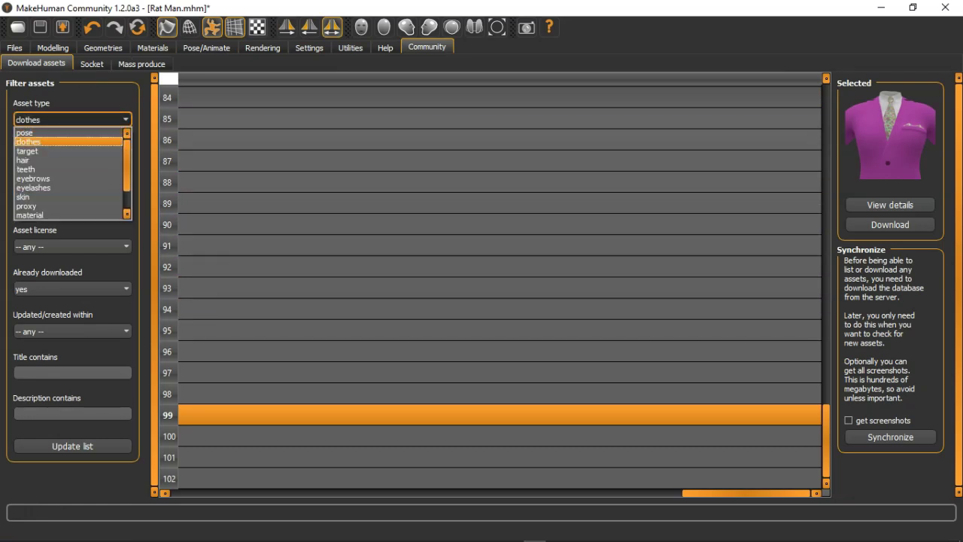
click(68, 132)
click(72, 445)
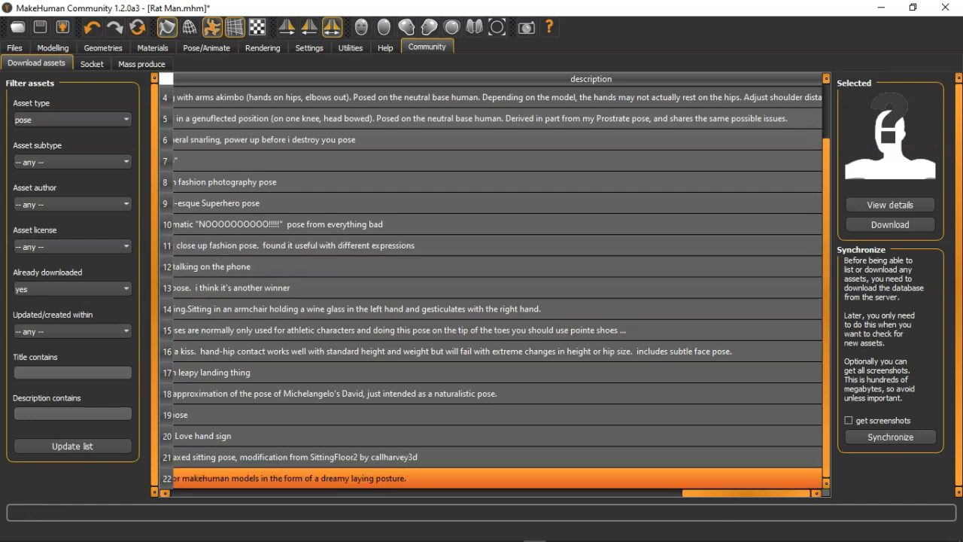
drag(775, 493, 275, 486)
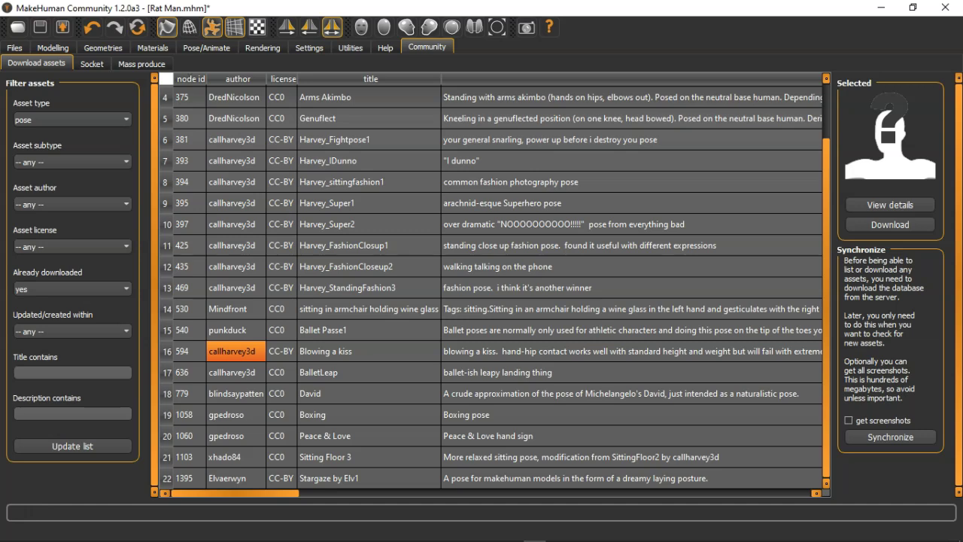
Switch to Blender and examine the Rat Man's head, hands and suit up close in the viewport
click(881, 7)
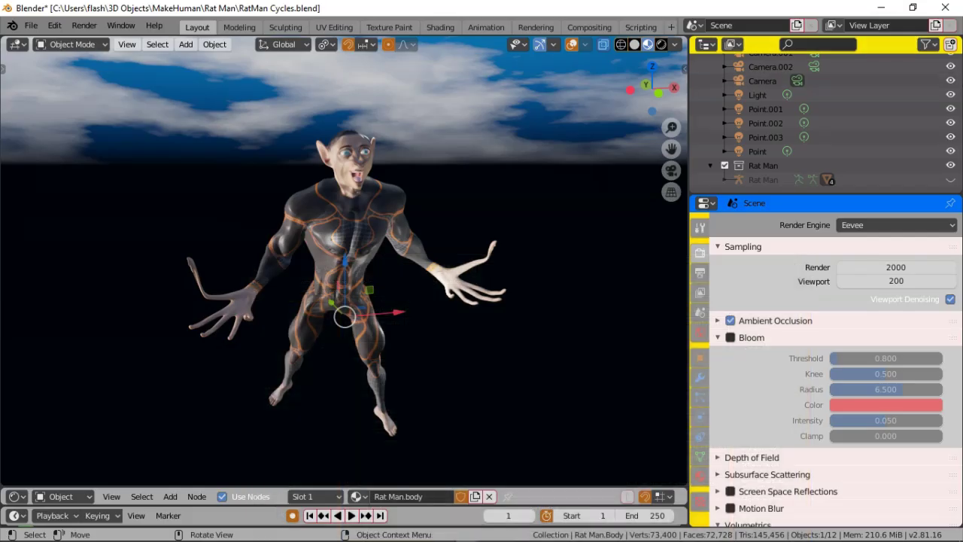
scroll(344, 264, up, 3)
middle_drag(344, 260, 344, 293)
scroll(344, 261, up, 1)
scroll(344, 261, up, 3)
scroll(344, 264, down, 5)
middle_drag(344, 260, 344, 309)
scroll(344, 261, up, 3)
middle_drag(344, 261, 357, 253)
middle_drag(344, 354, 344, 376)
scroll(344, 264, down, 5)
middle_drag(344, 301, 344, 259)
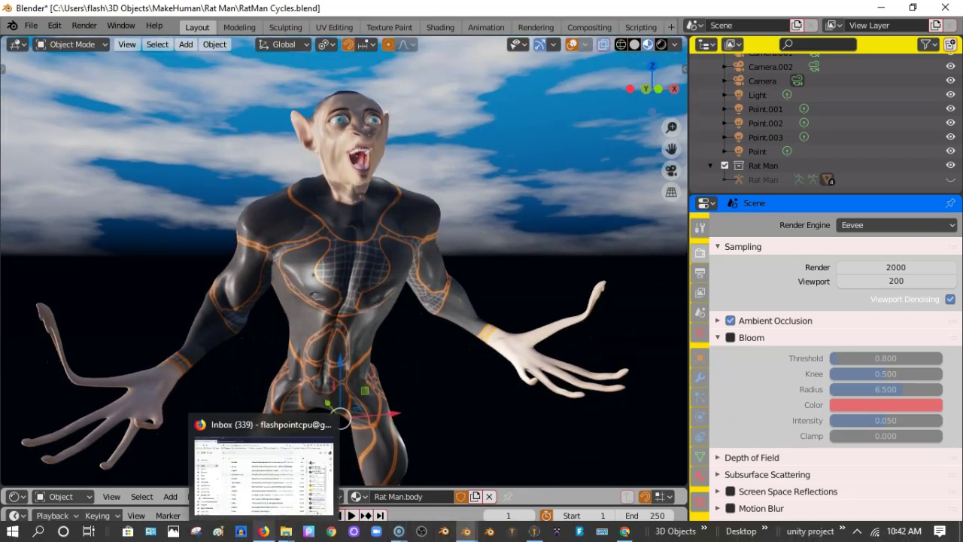
Switch to the 3D Objects window in File Explorer and open the Renders folder
mouse_move(285, 531)
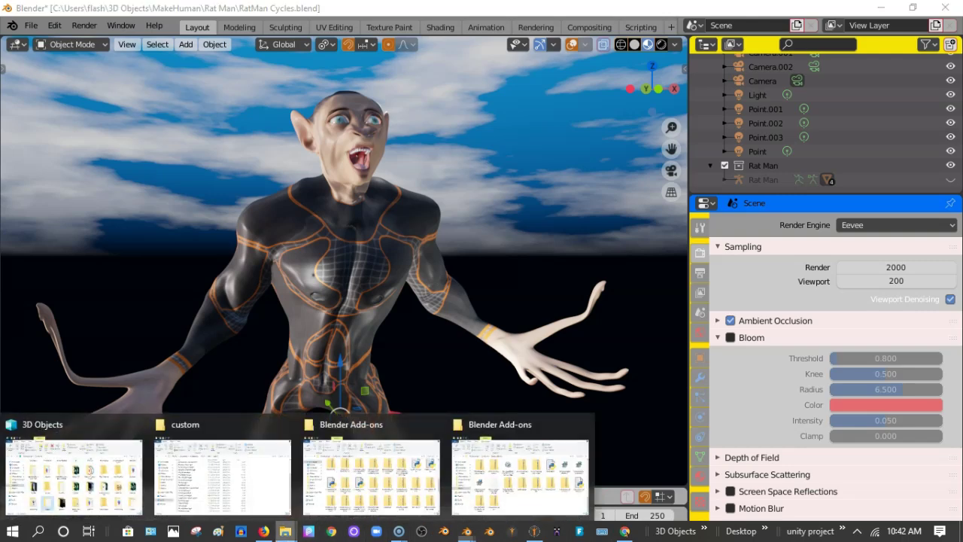
mouse_move(73, 470)
mouse_move(223, 470)
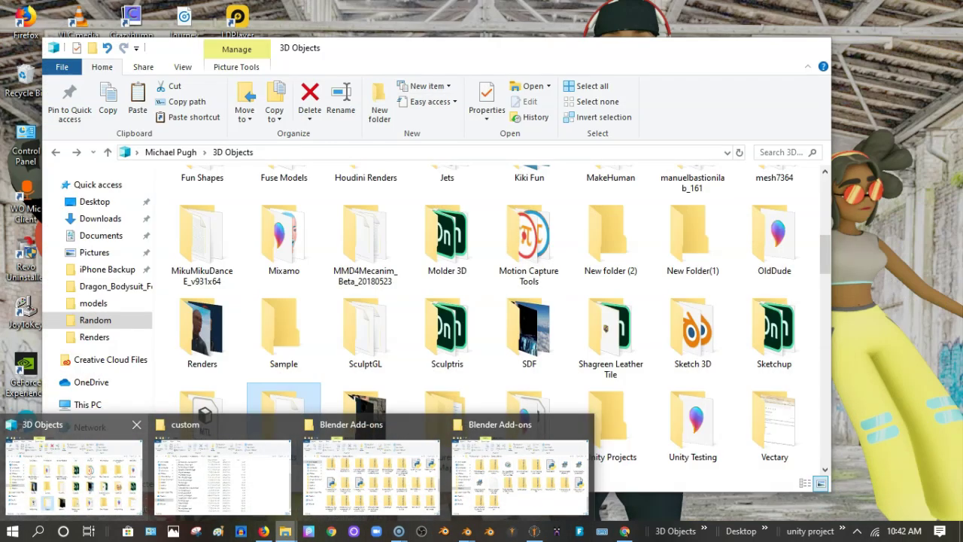
click(73, 471)
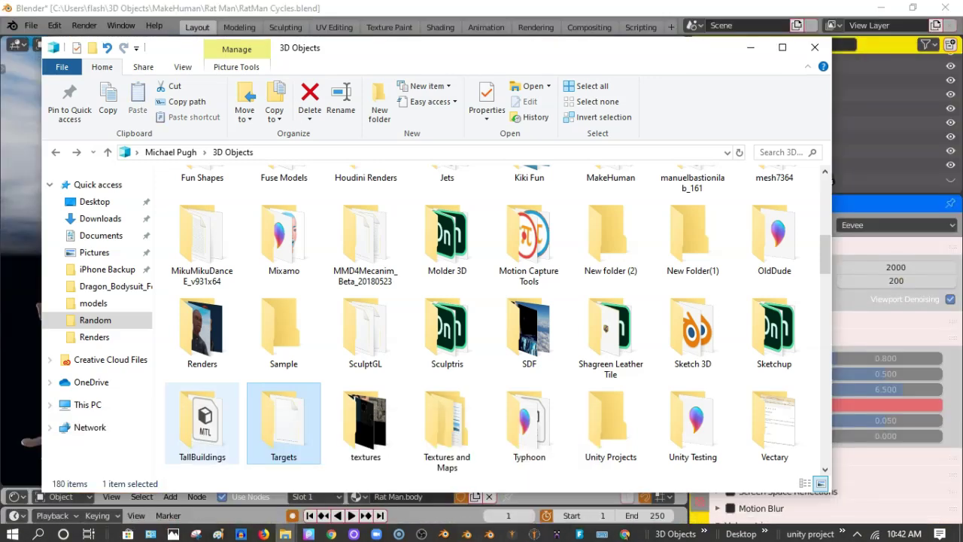
click(94, 337)
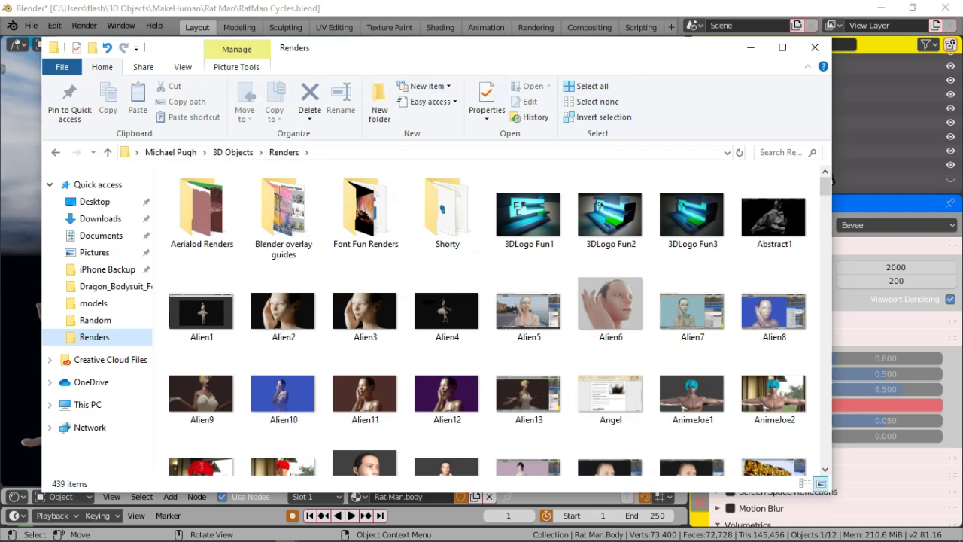
Show the Renders folder maximized with extra large icons and select the Blender overlay guides folder
click(182, 67)
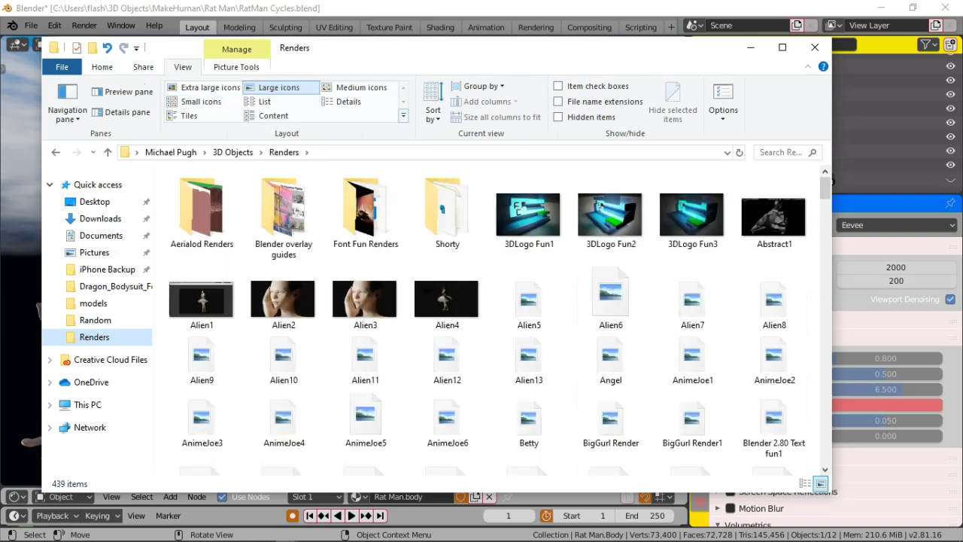
click(203, 88)
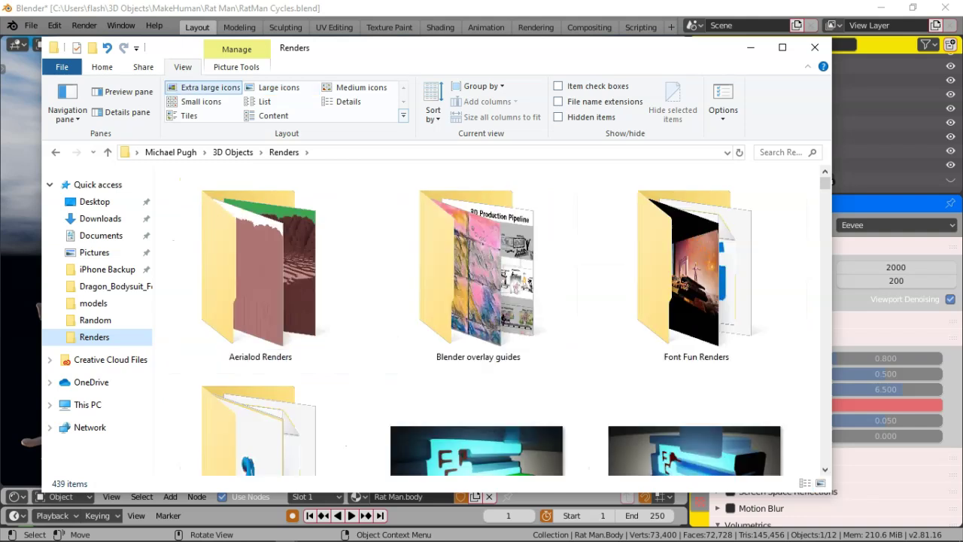
click(783, 47)
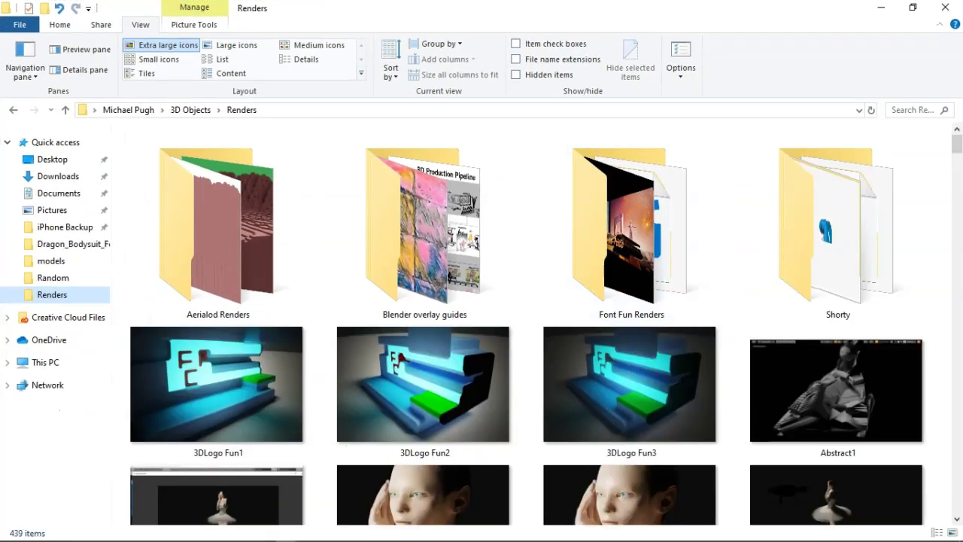
click(425, 225)
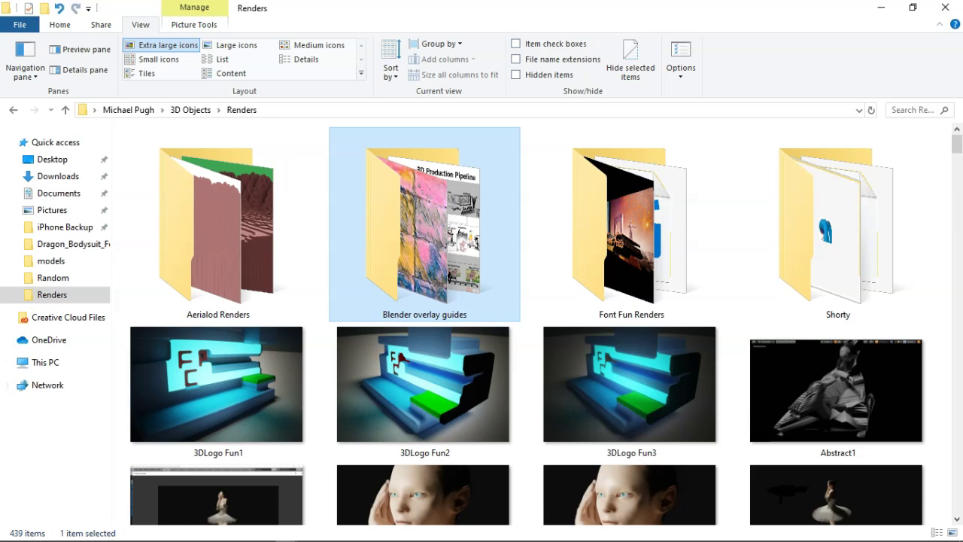
Find the Rat1 Cycles render in the Renders folder and open it in the photo viewer
key(r)
scroll(533, 323, down, 1)
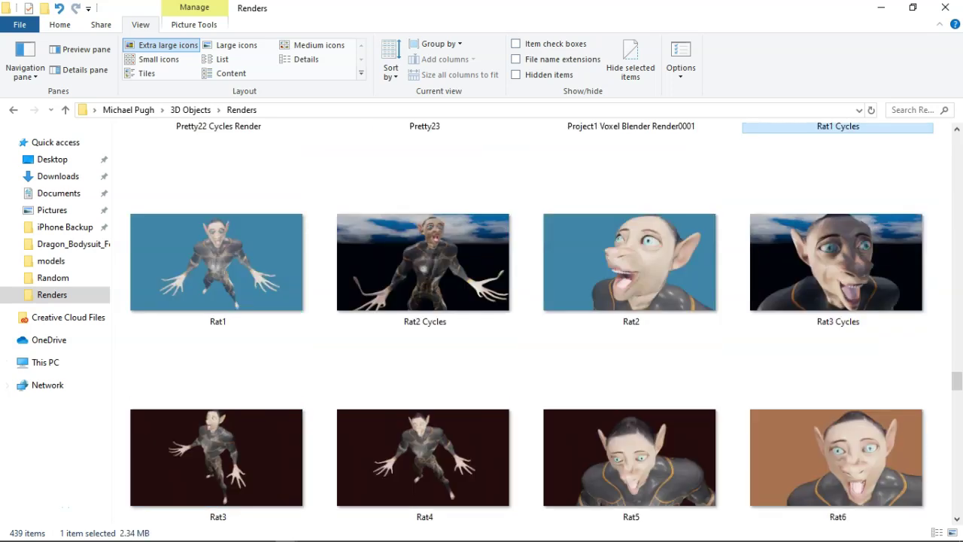
scroll(630, 444, up, 2)
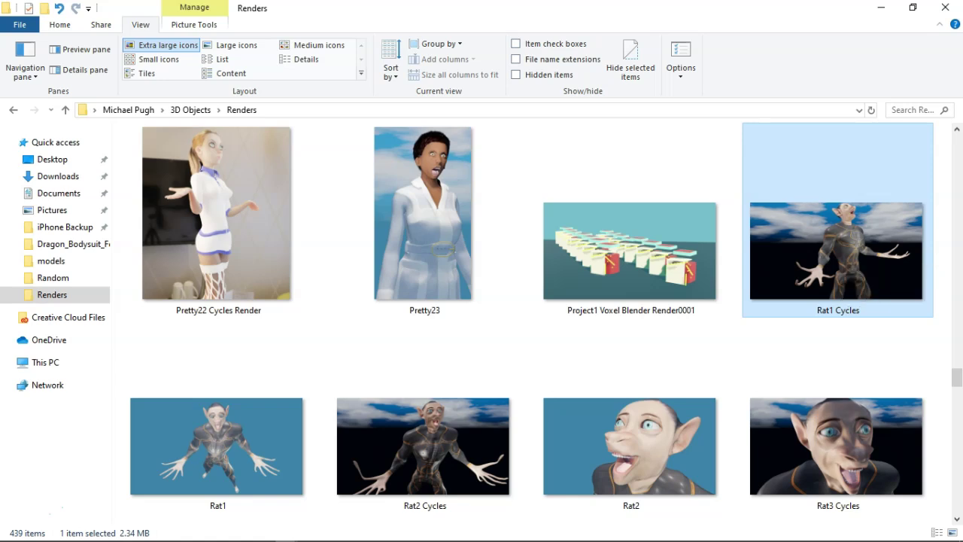
right_click(845, 263)
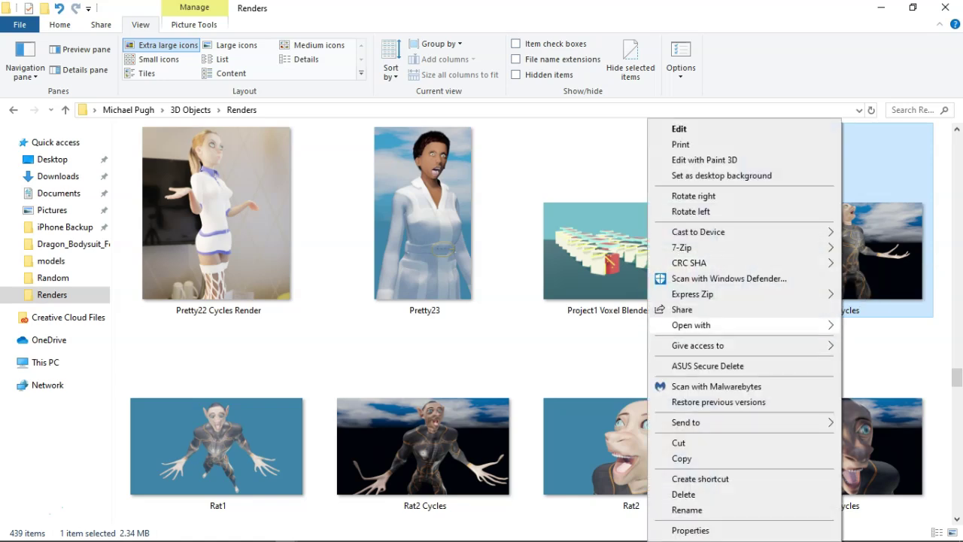
mouse_move(700, 325)
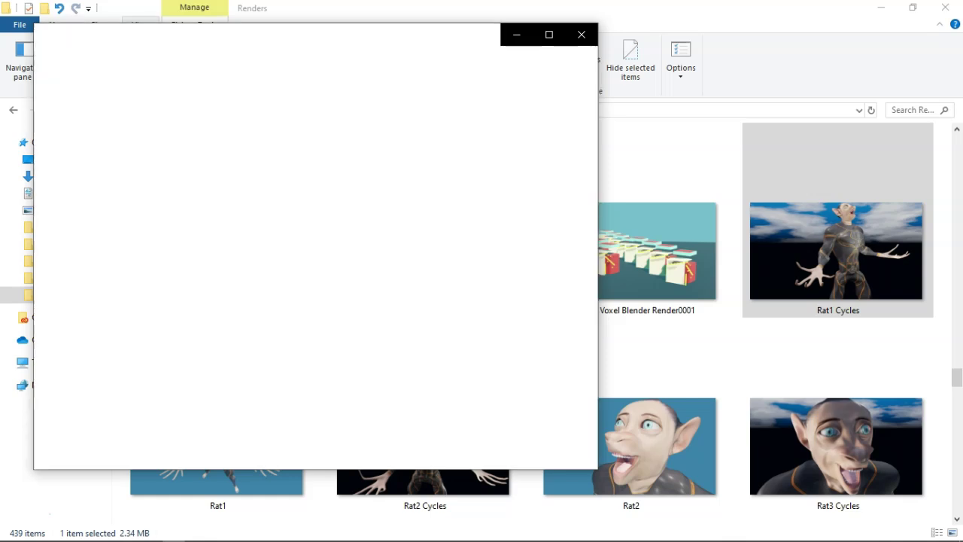
Show the Rat1 Cycles render full screen and advance to the next image, Rat1
click(580, 451)
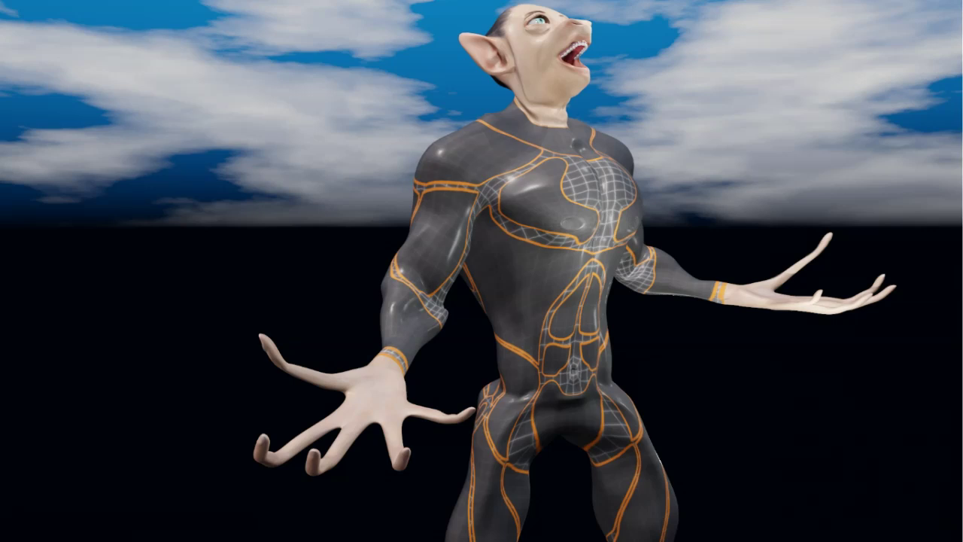
mouse_move(930, 261)
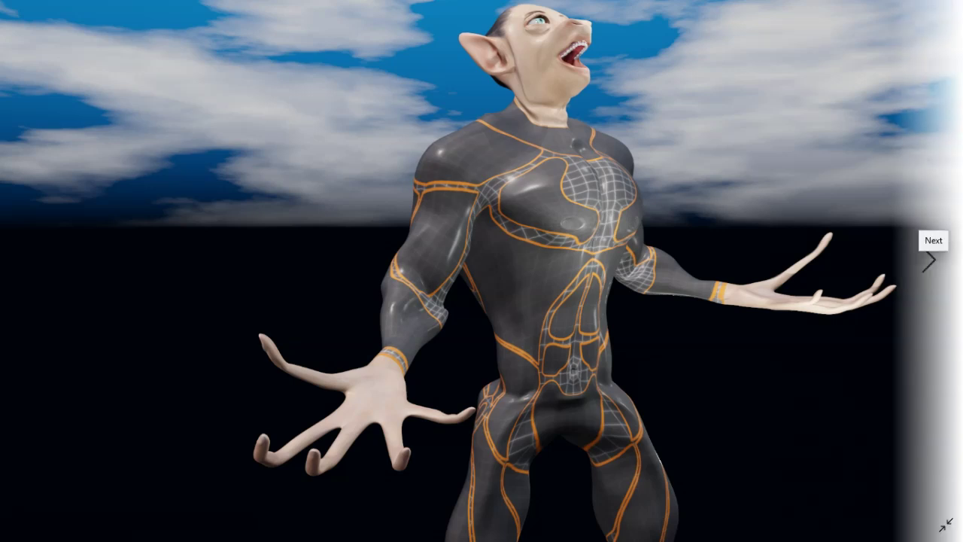
click(930, 260)
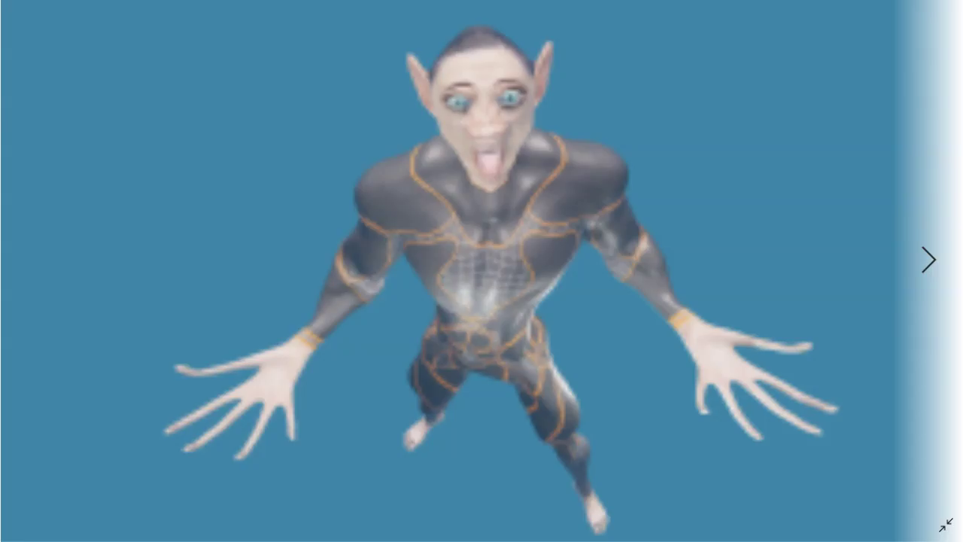